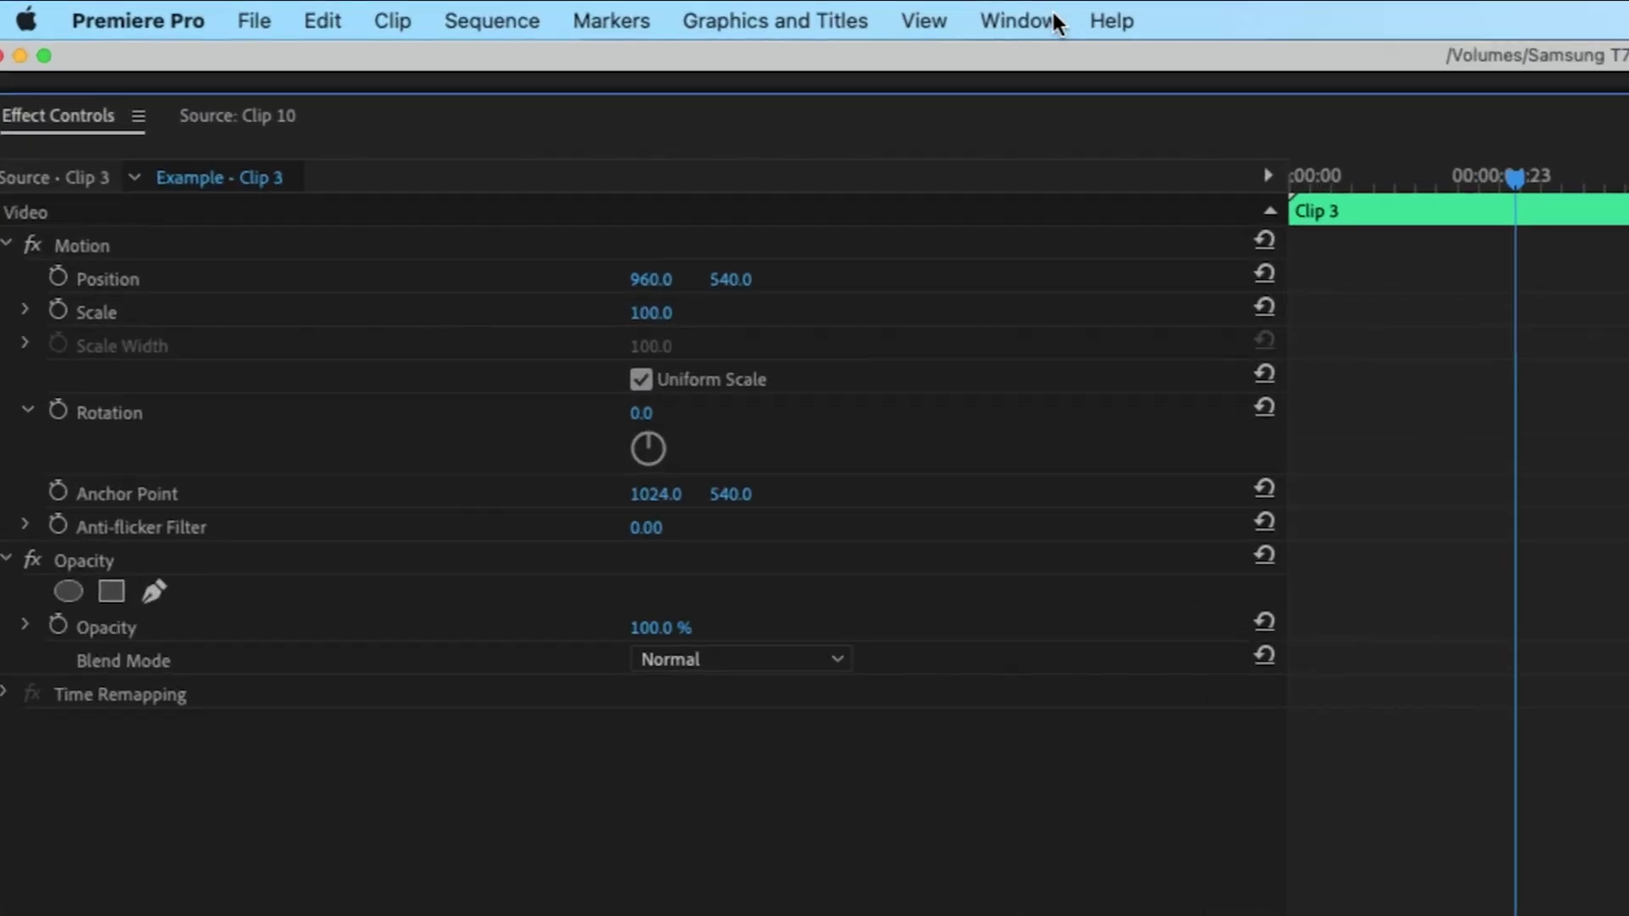
Find the flip effects in the Effects panel and apply Horizontal Flip to Clip 3.
left_click(465, 219)
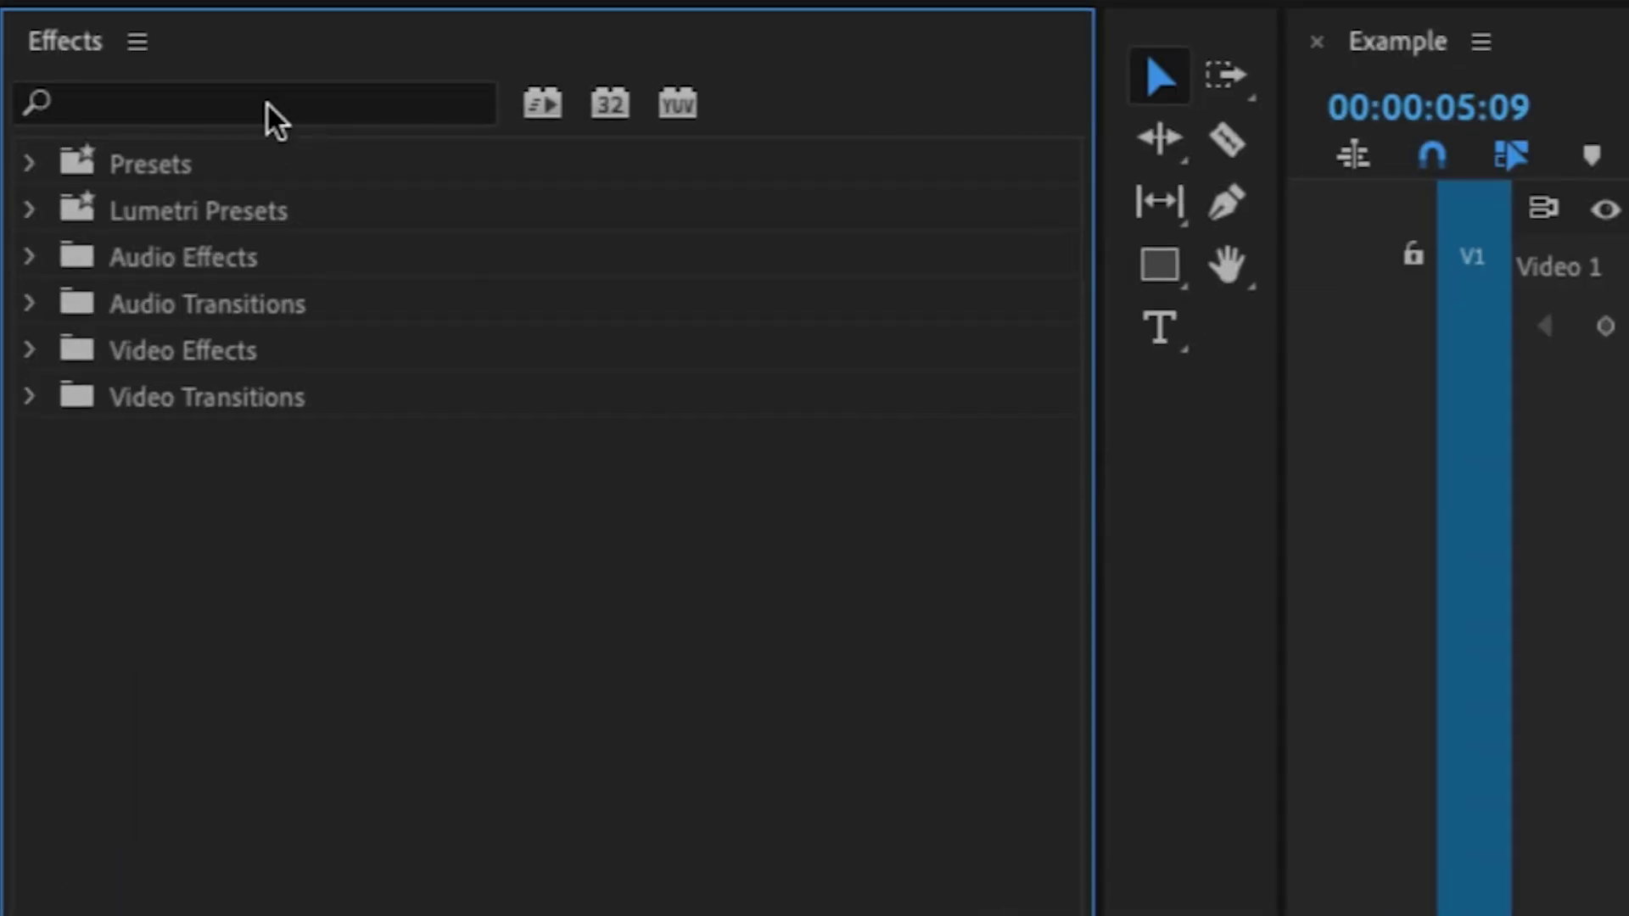
left_click(263, 111)
type("flip")
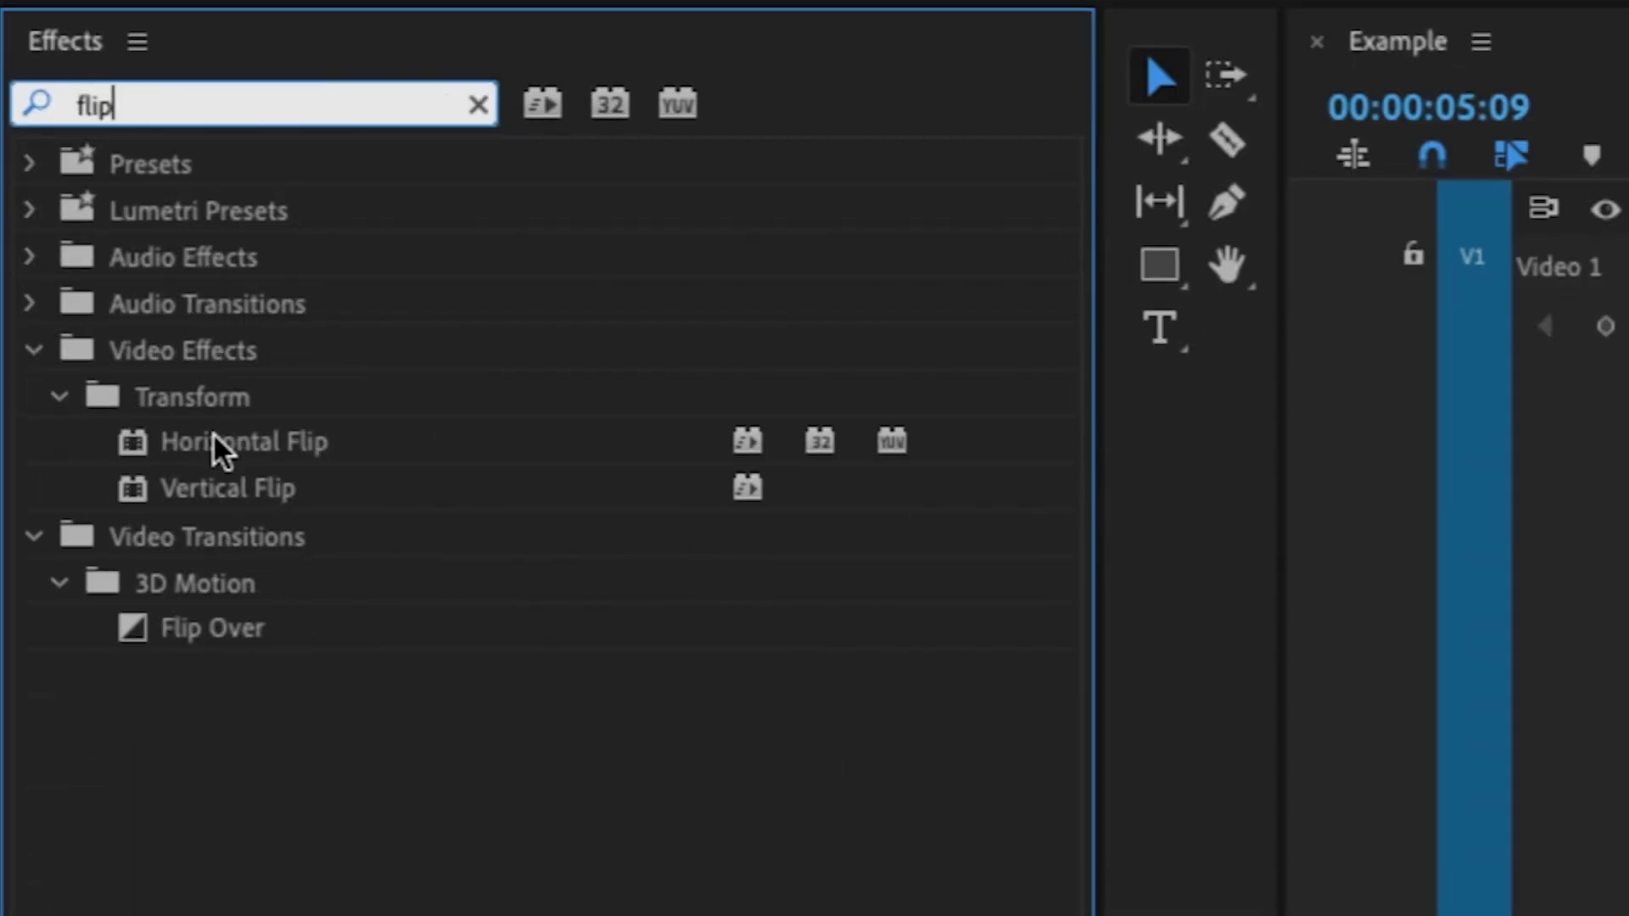
left_click(213, 439)
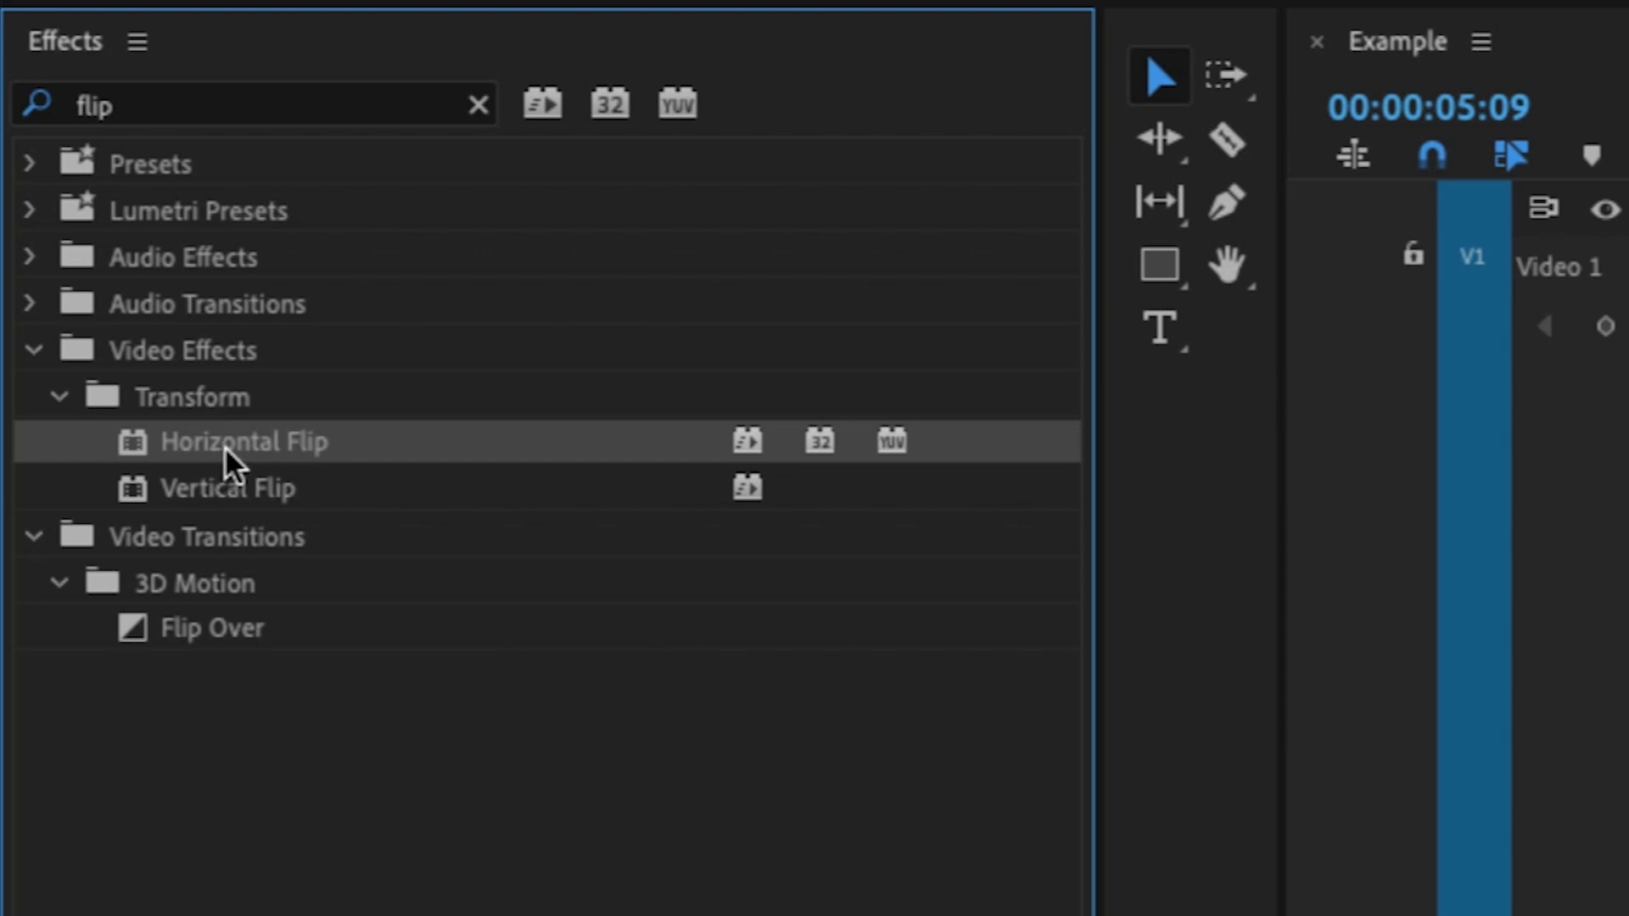
left_click(231, 482)
left_click(235, 445)
left_click_drag(190, 448, 589, 671)
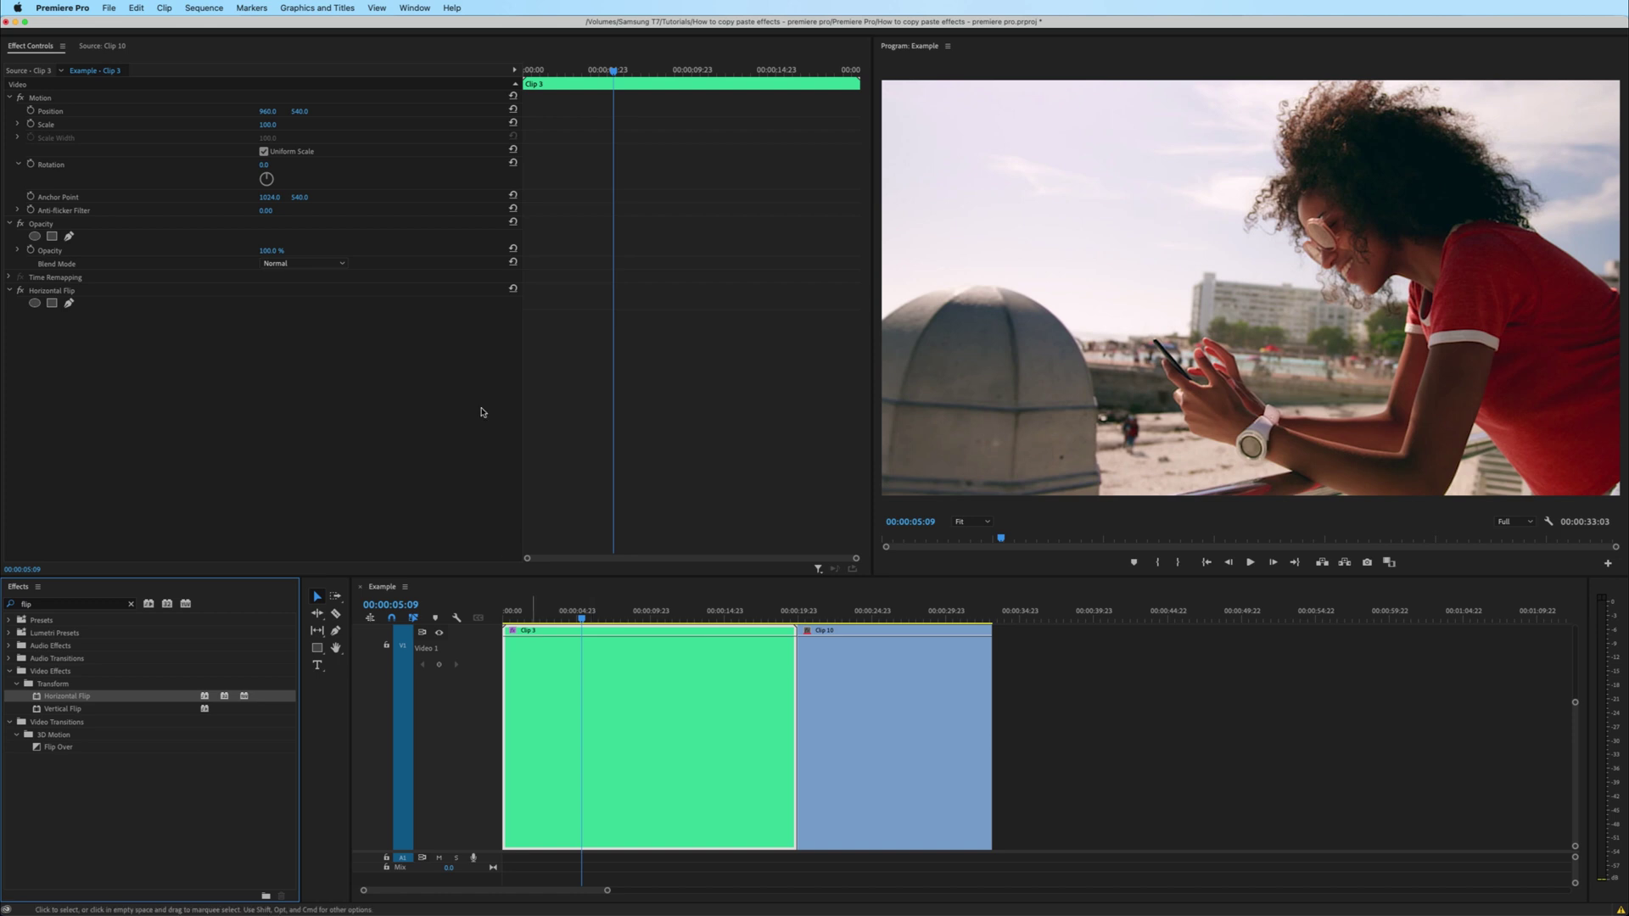
Move the playhead onto Clip 10 and apply the Vertical Flip effect to that clip.
left_click_drag(815, 613, 848, 617)
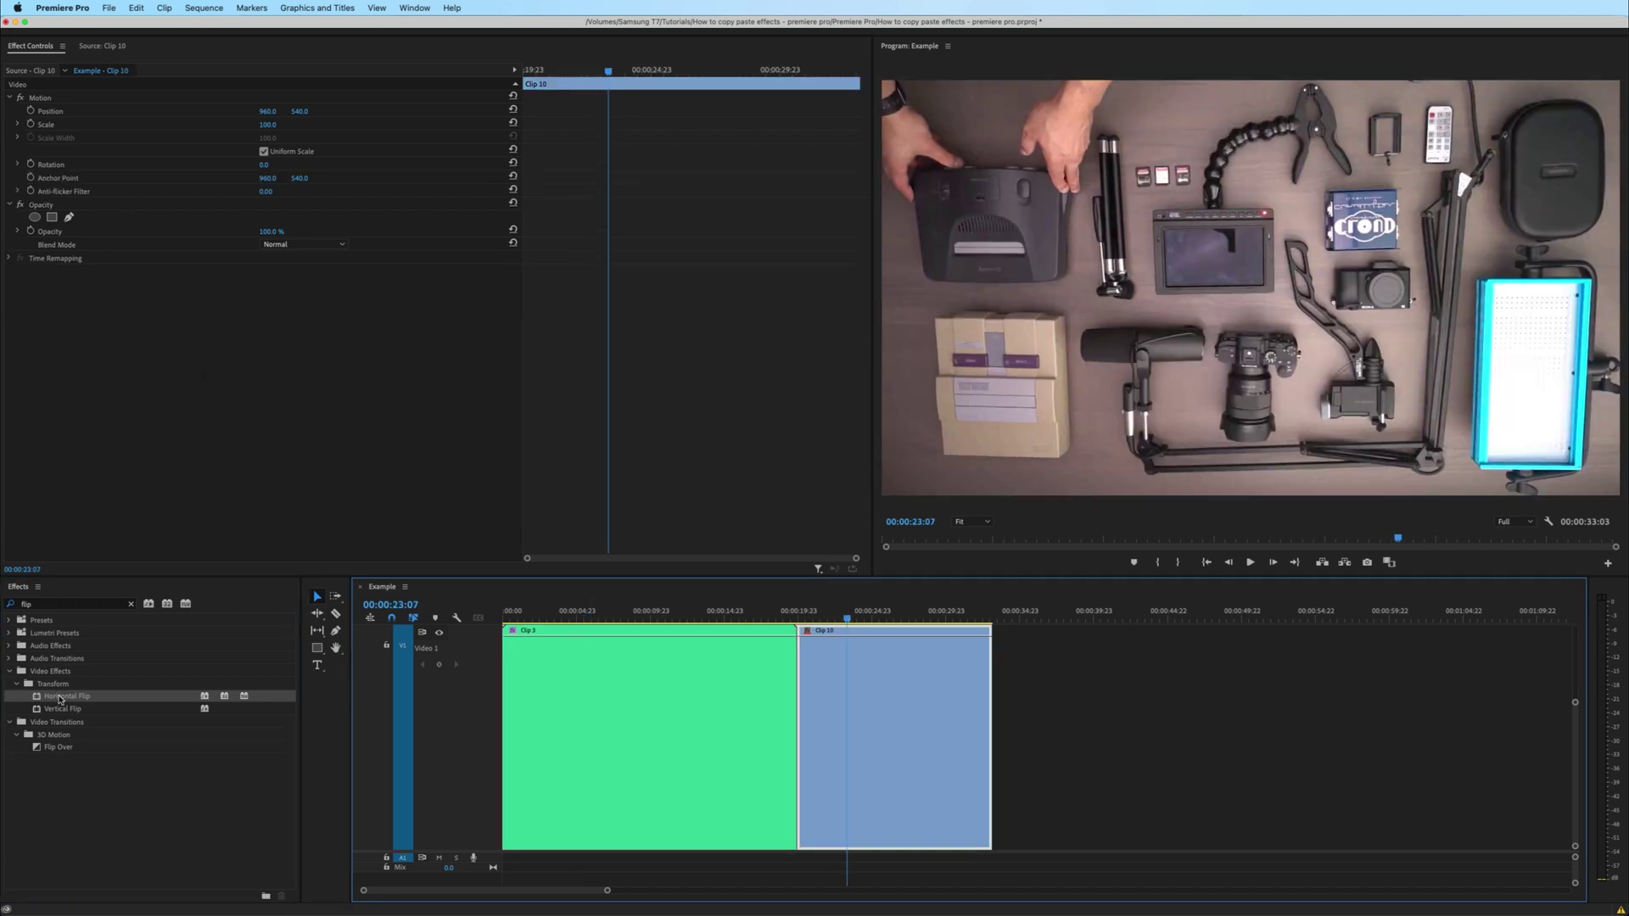
left_click(62, 711)
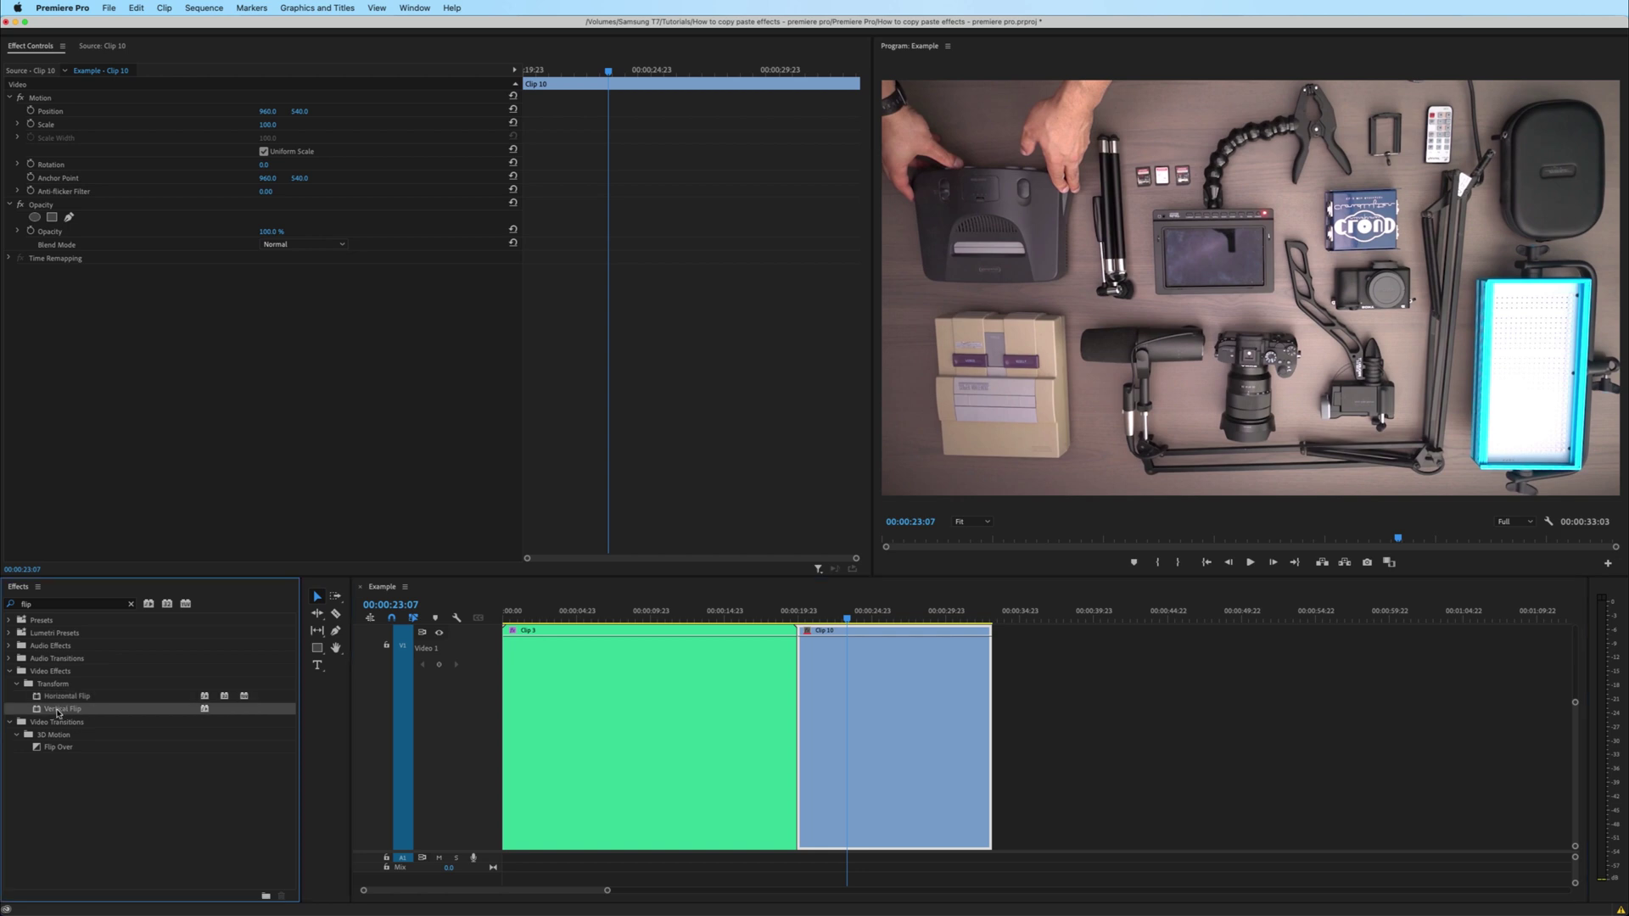
left_click_drag(99, 707, 832, 697)
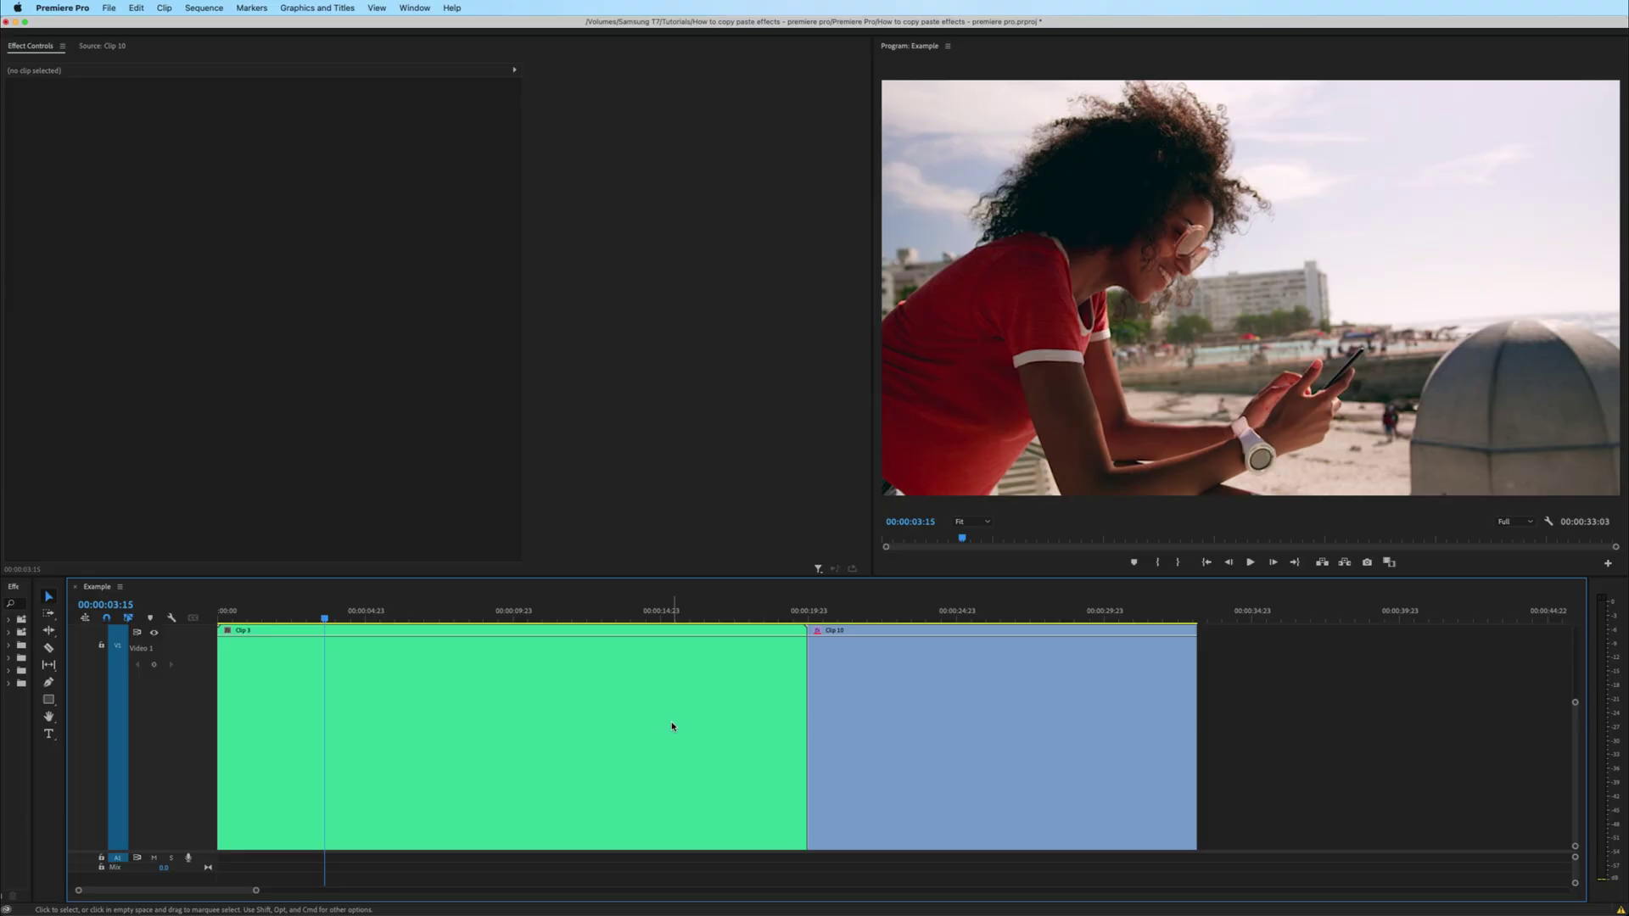
Select Clip 3, show its Effect Controls and select the Rotation property under Motion.
left_click(568, 746)
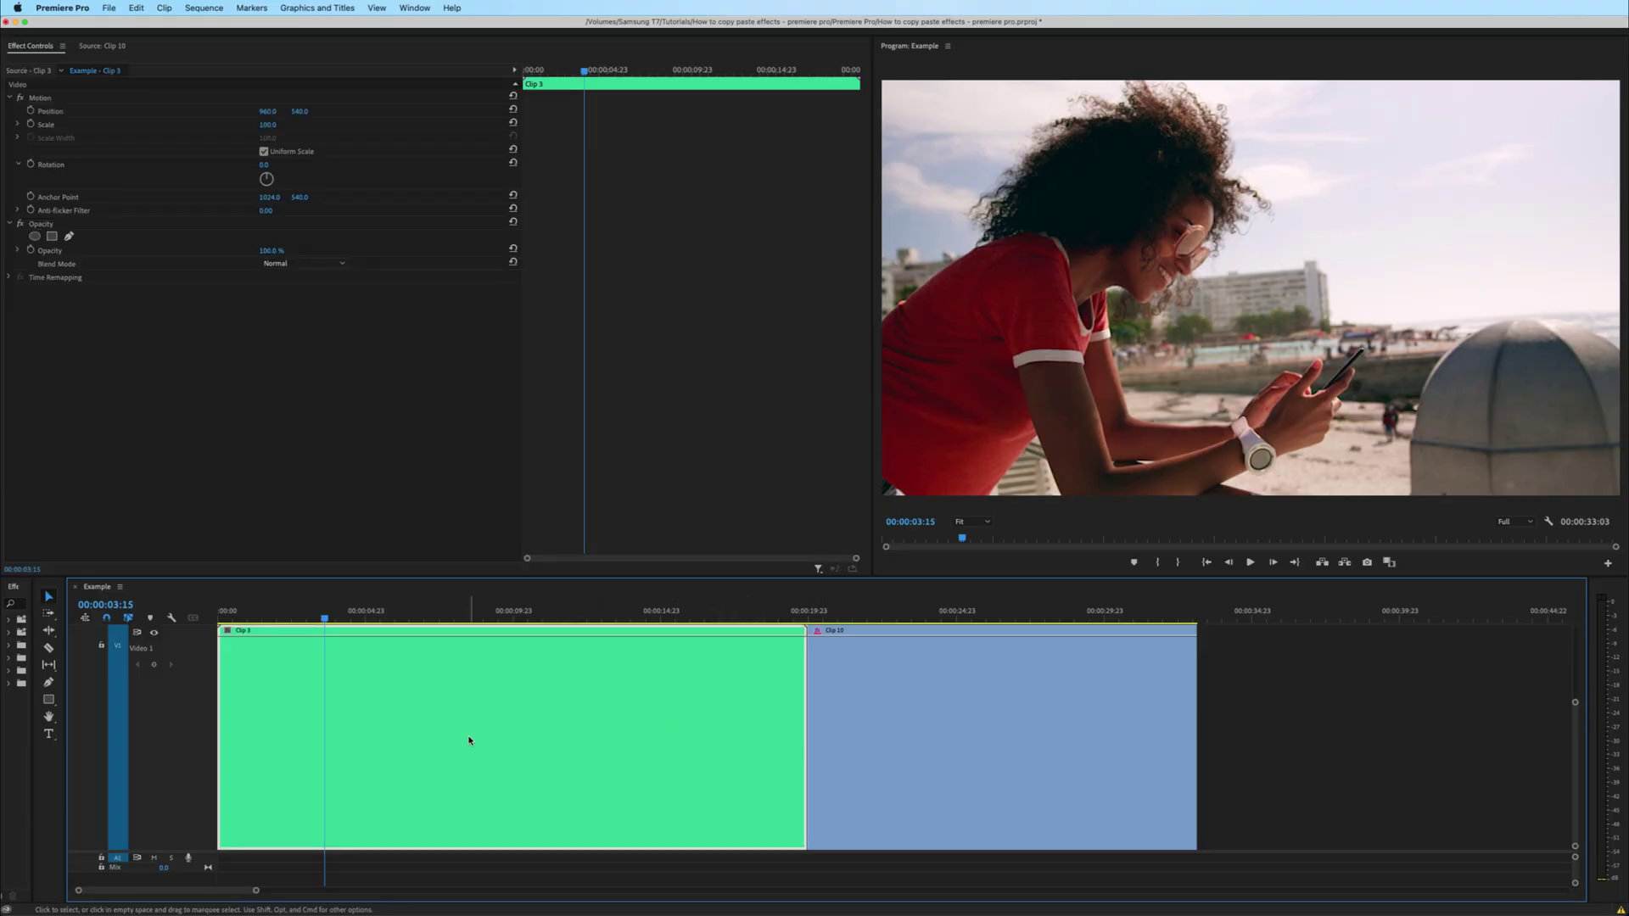
left_click(415, 8)
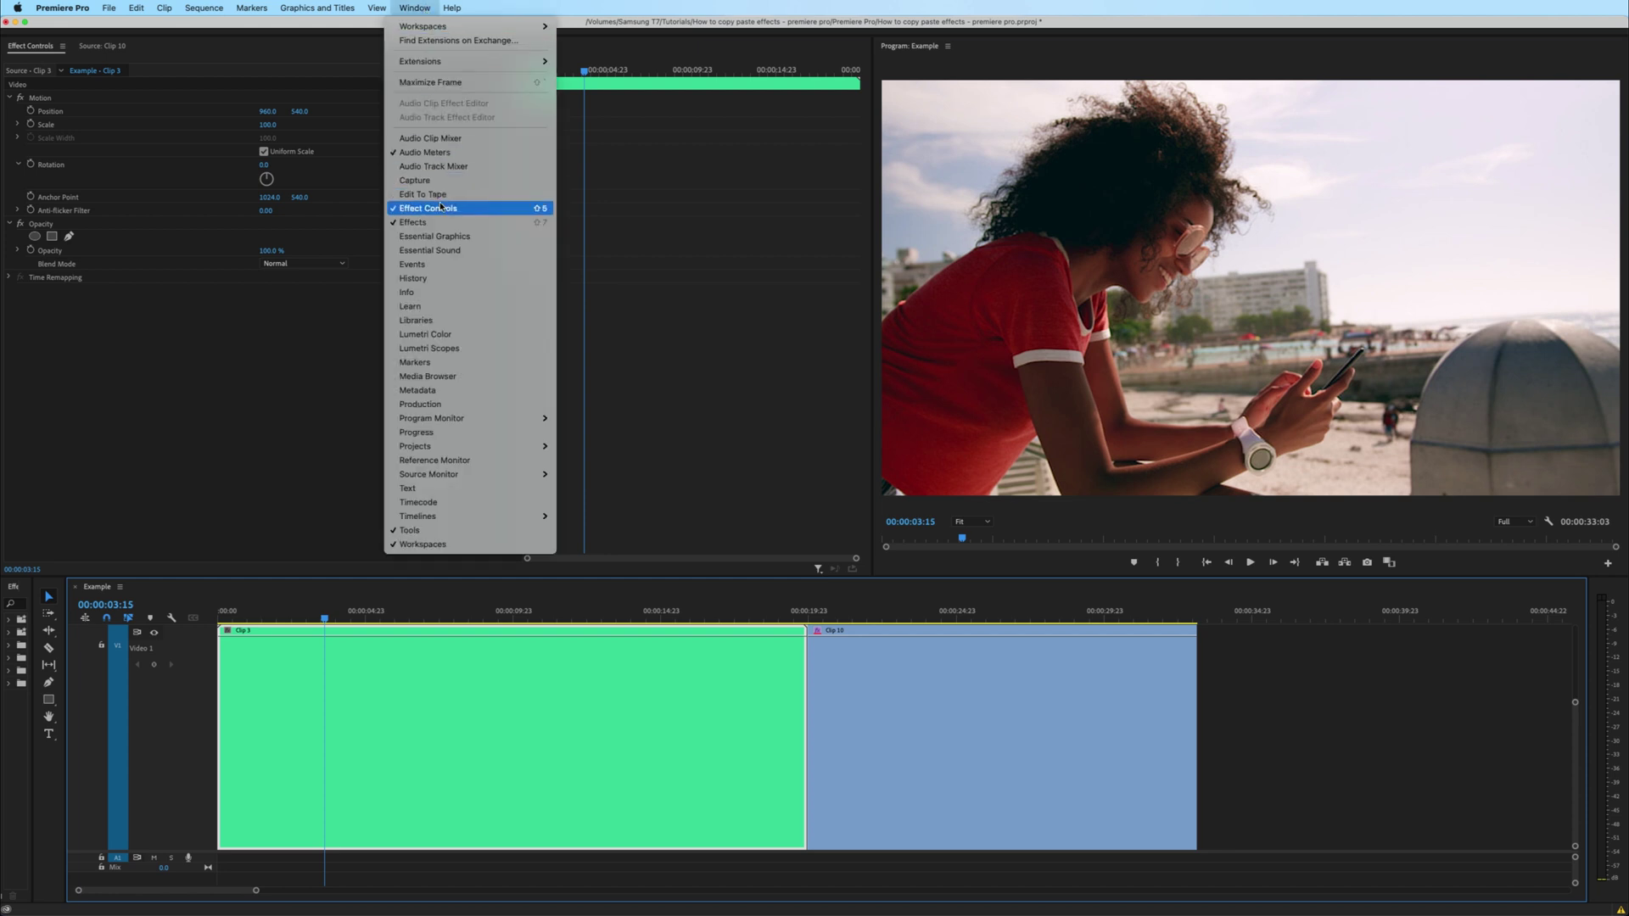
left_click(439, 206)
left_click(36, 95)
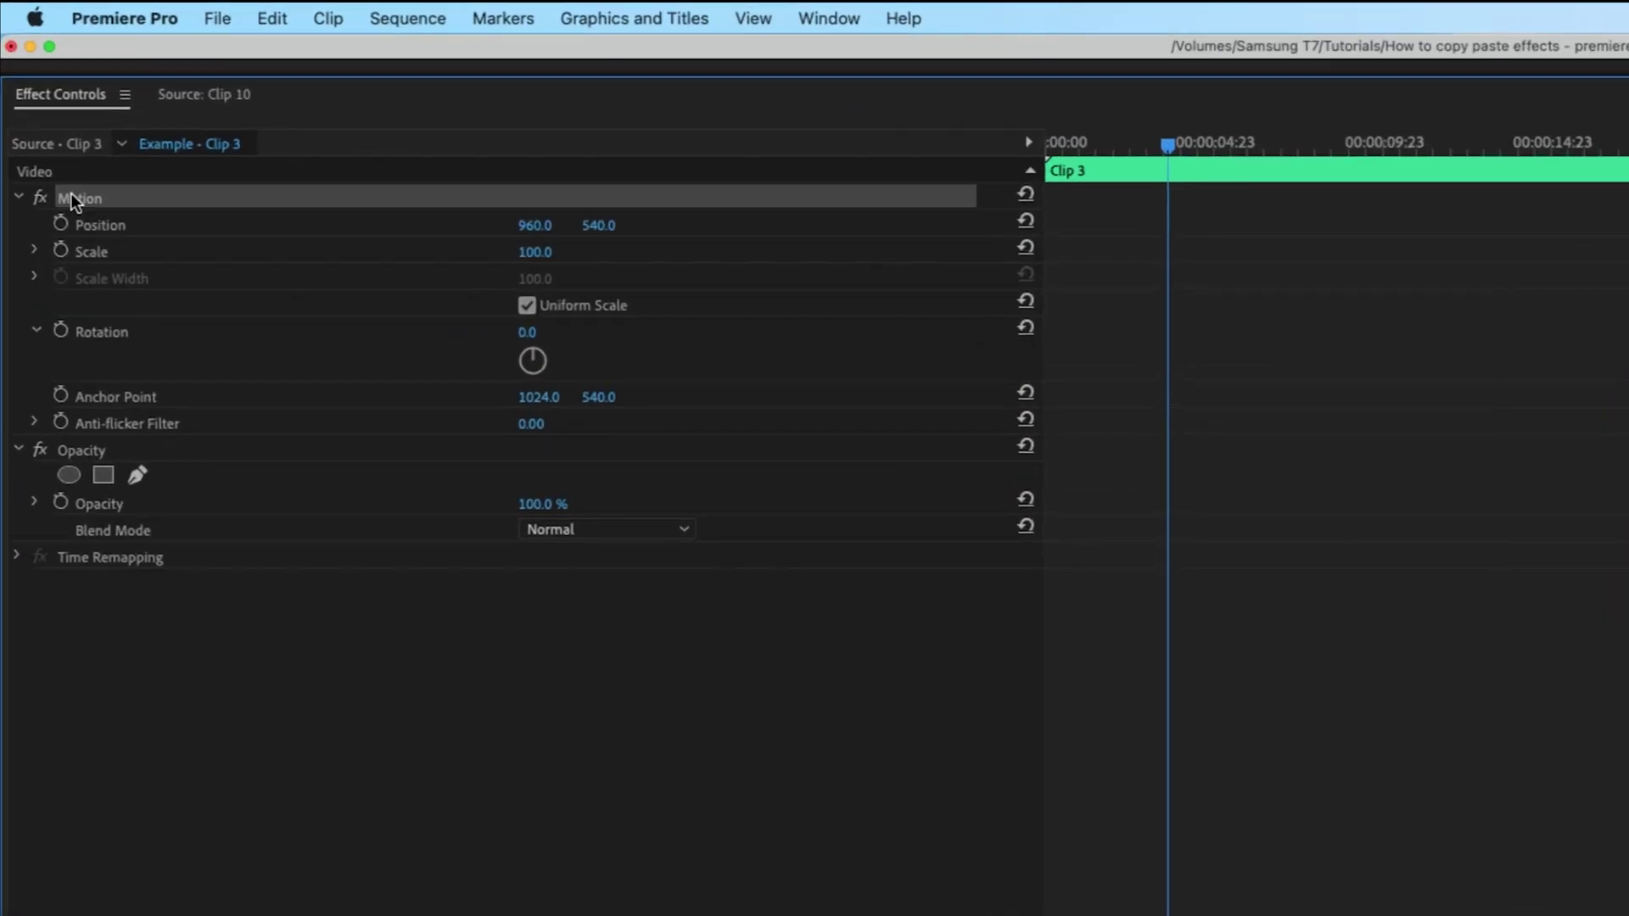
left_click(115, 330)
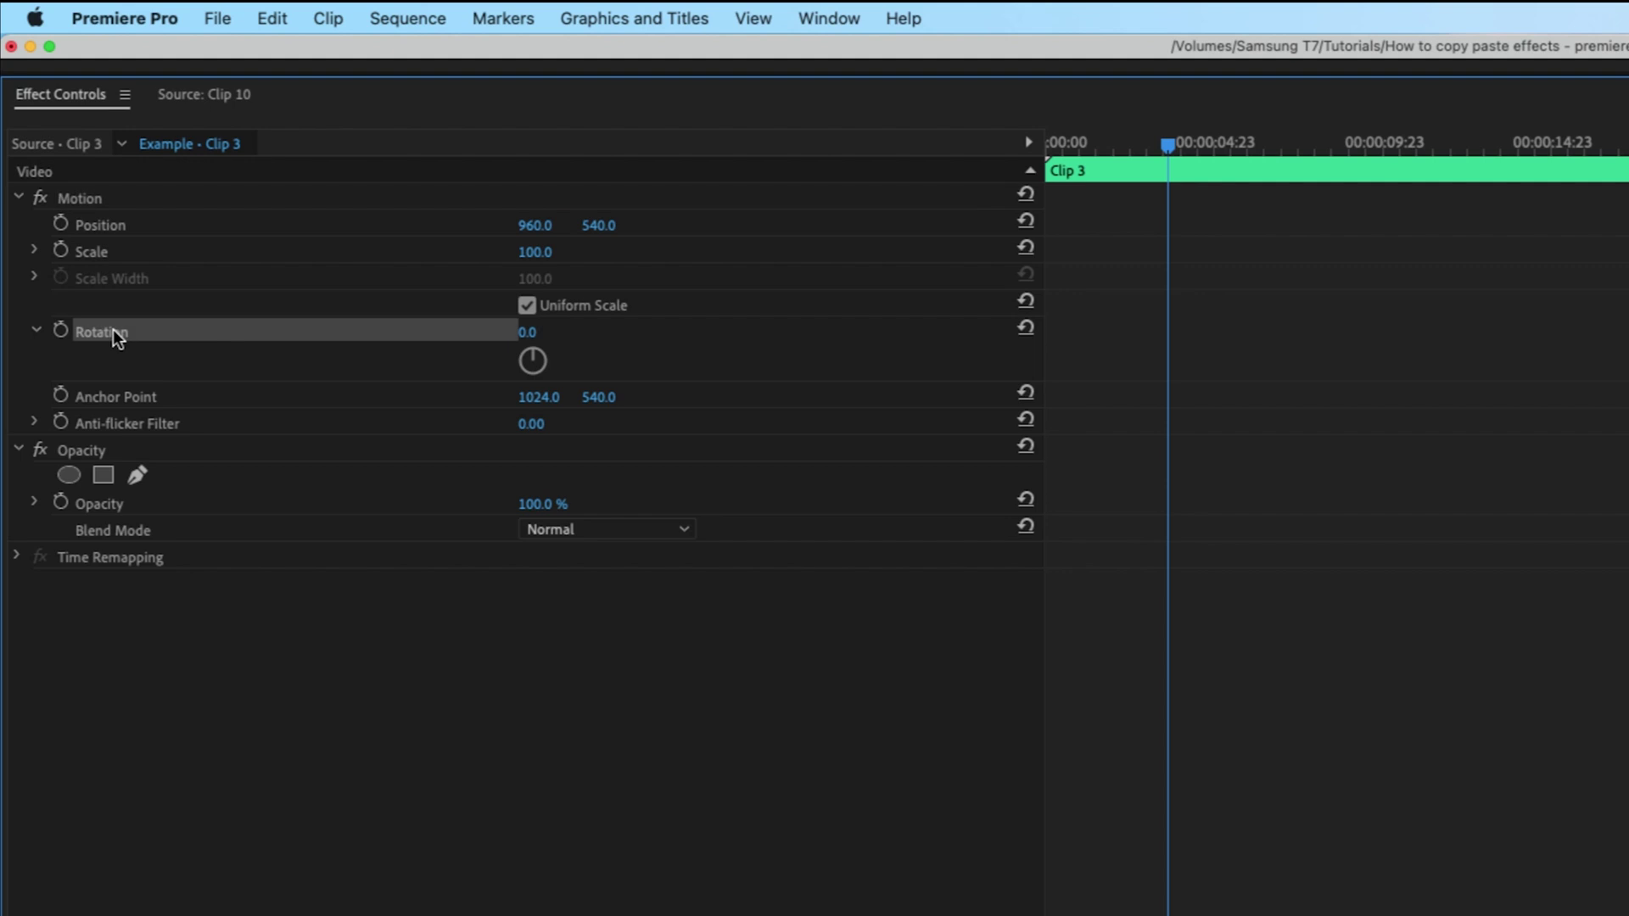
Try several rotation angles on Clip 3 by scrubbing the value and reset the rotation.
left_click_drag(527, 331, 545, 332)
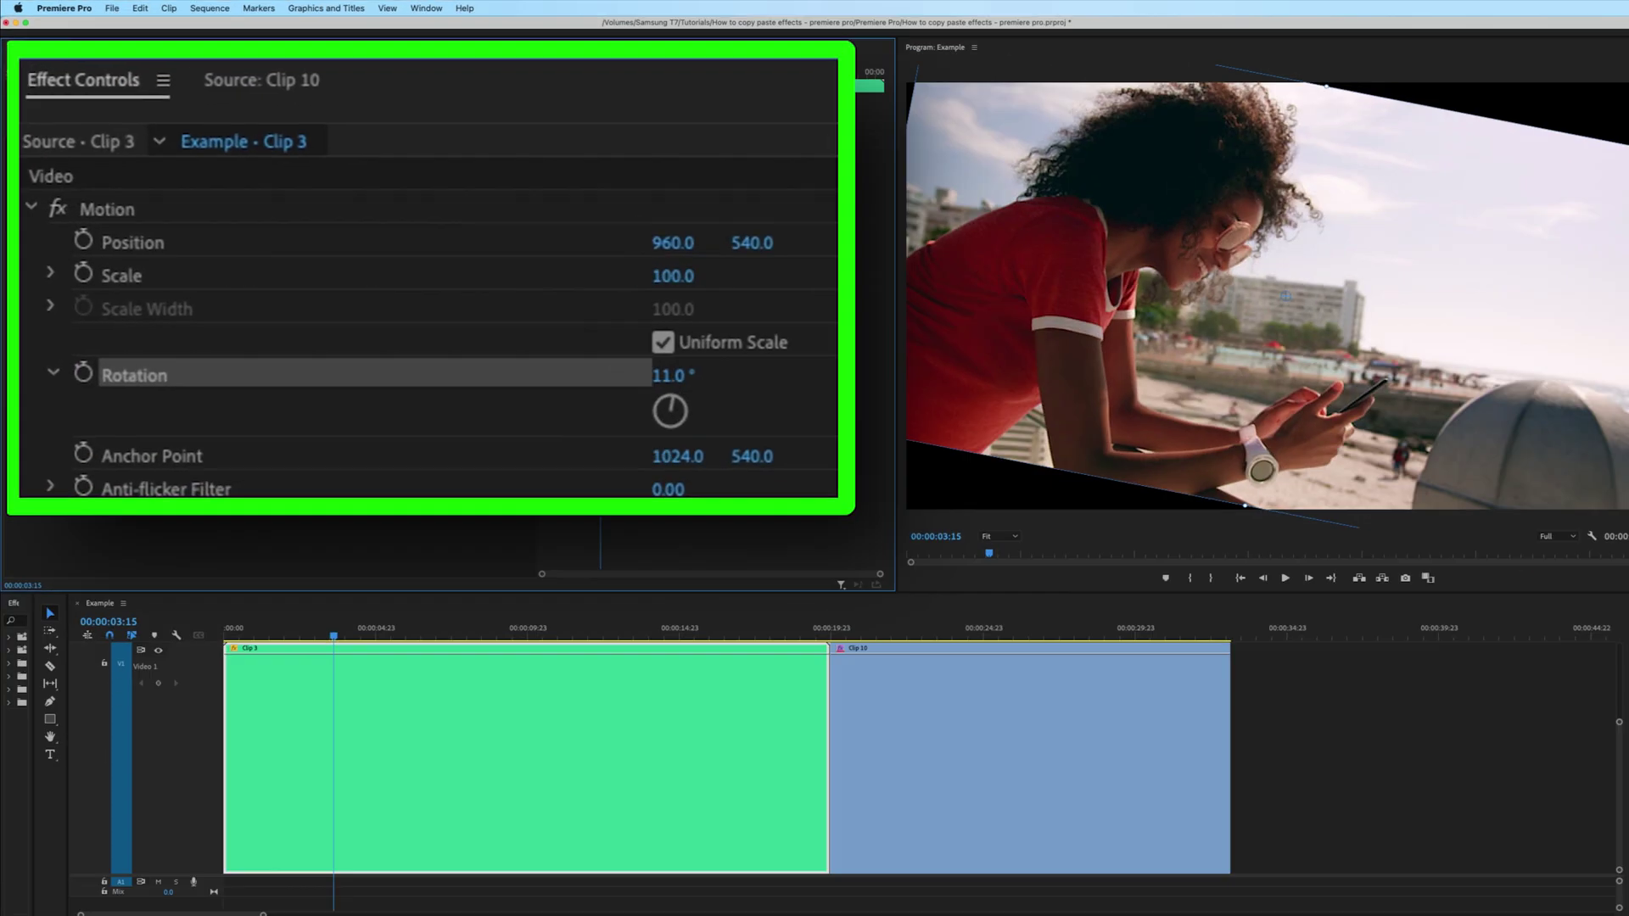
left_click_drag(668, 375, 472, 375)
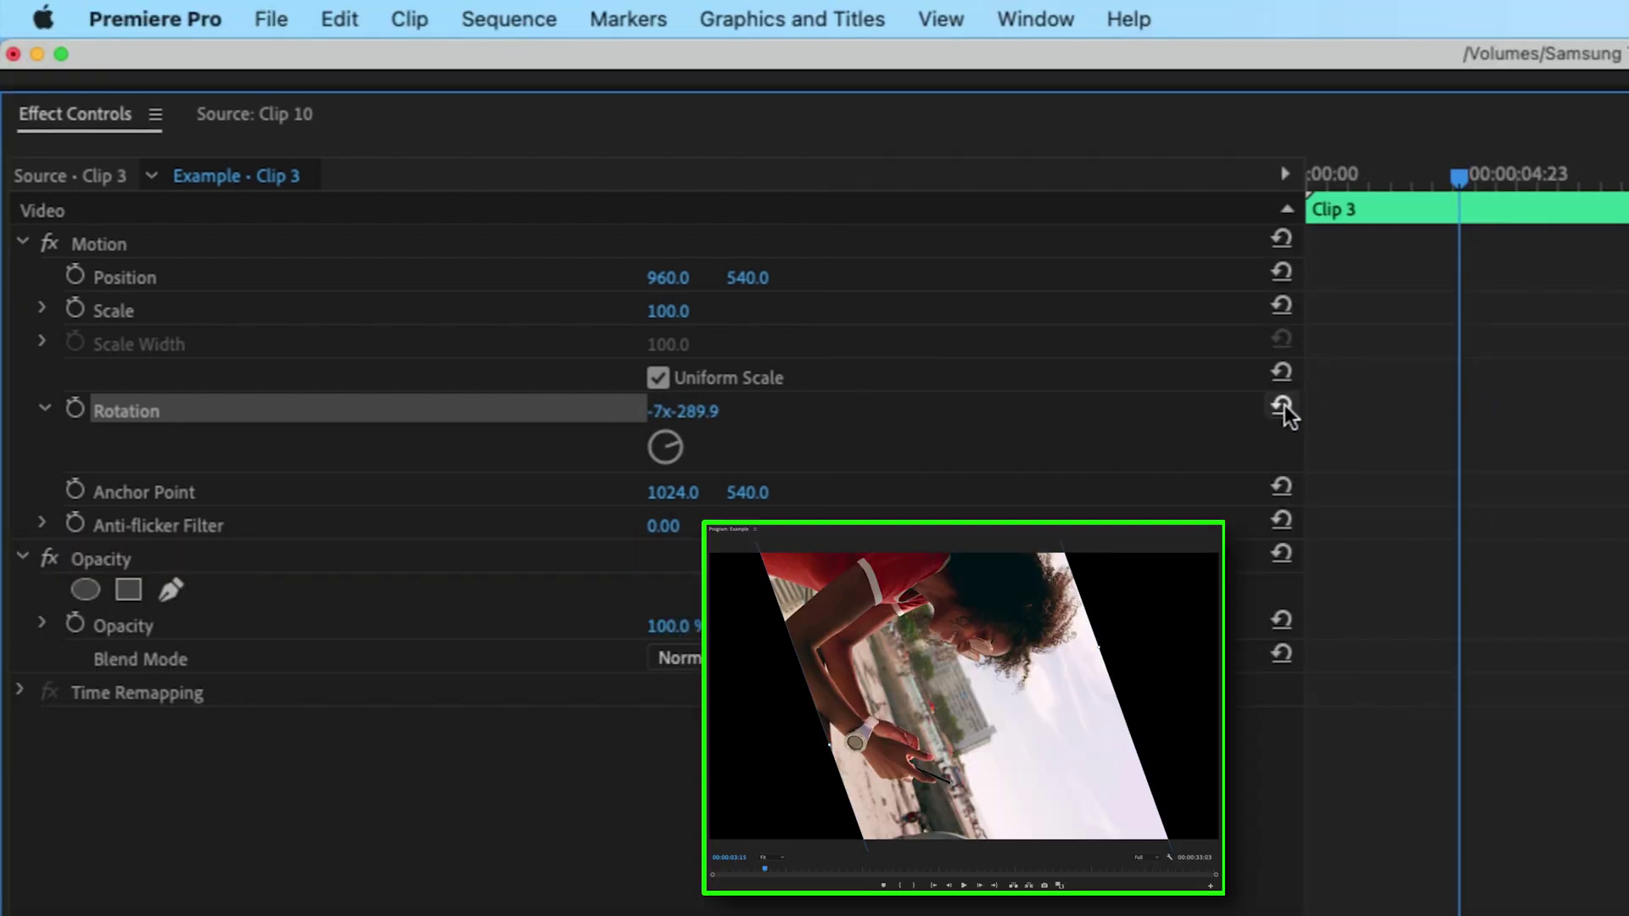
left_click(1283, 406)
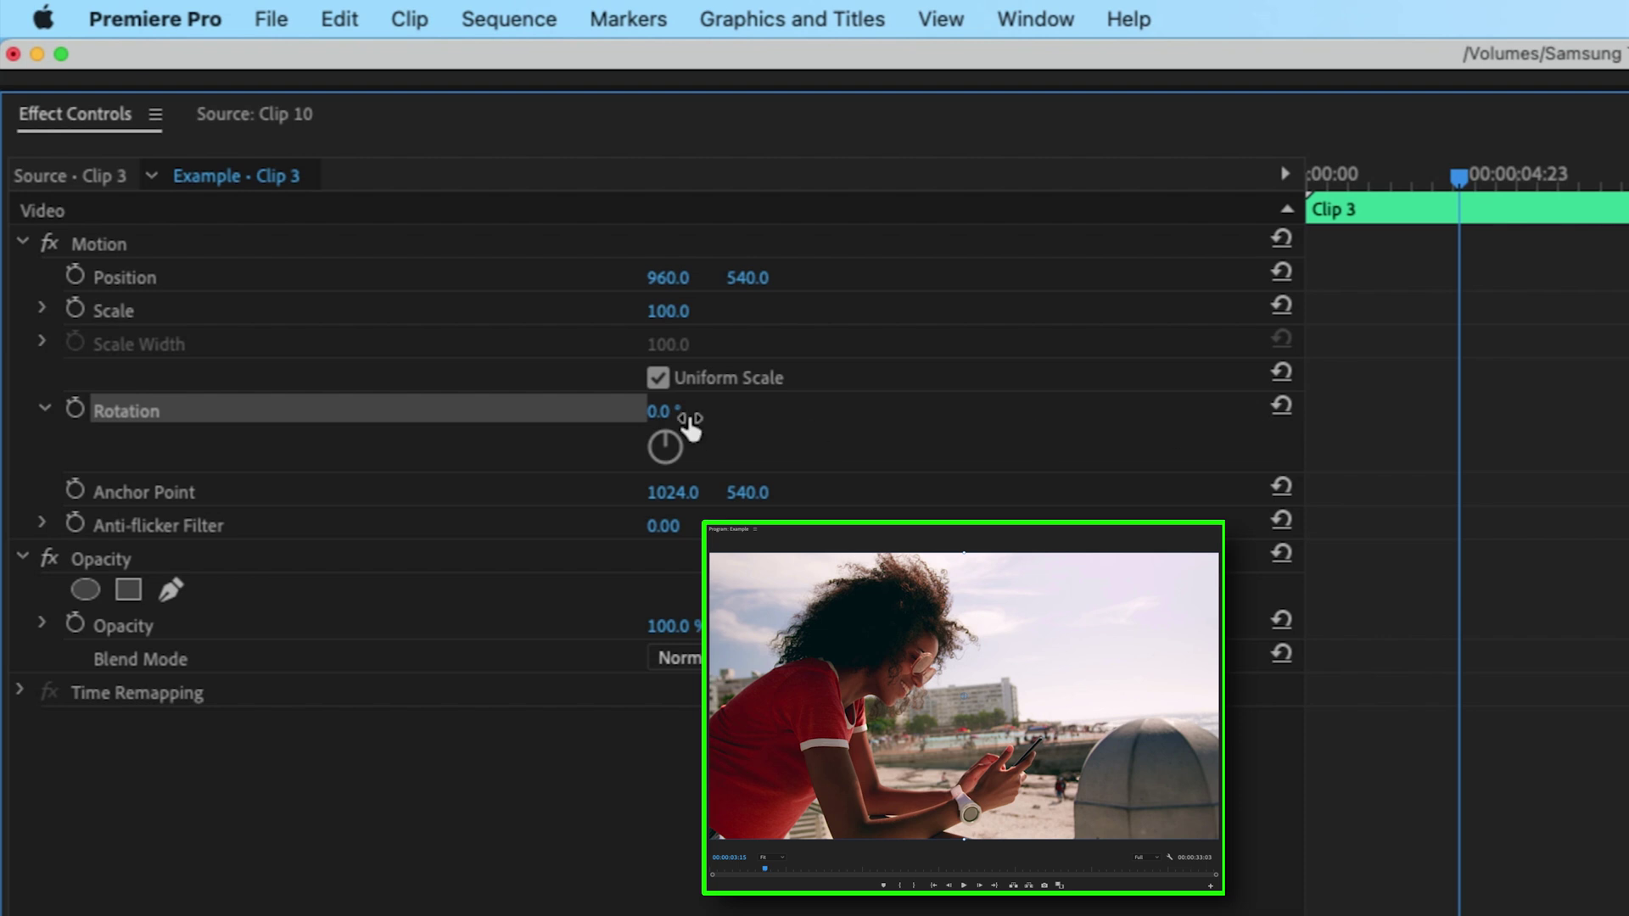
Enter a rotation of 23° for Clip 3 and replace it with 15°.
left_click(661, 412)
type("23")
key("Return")
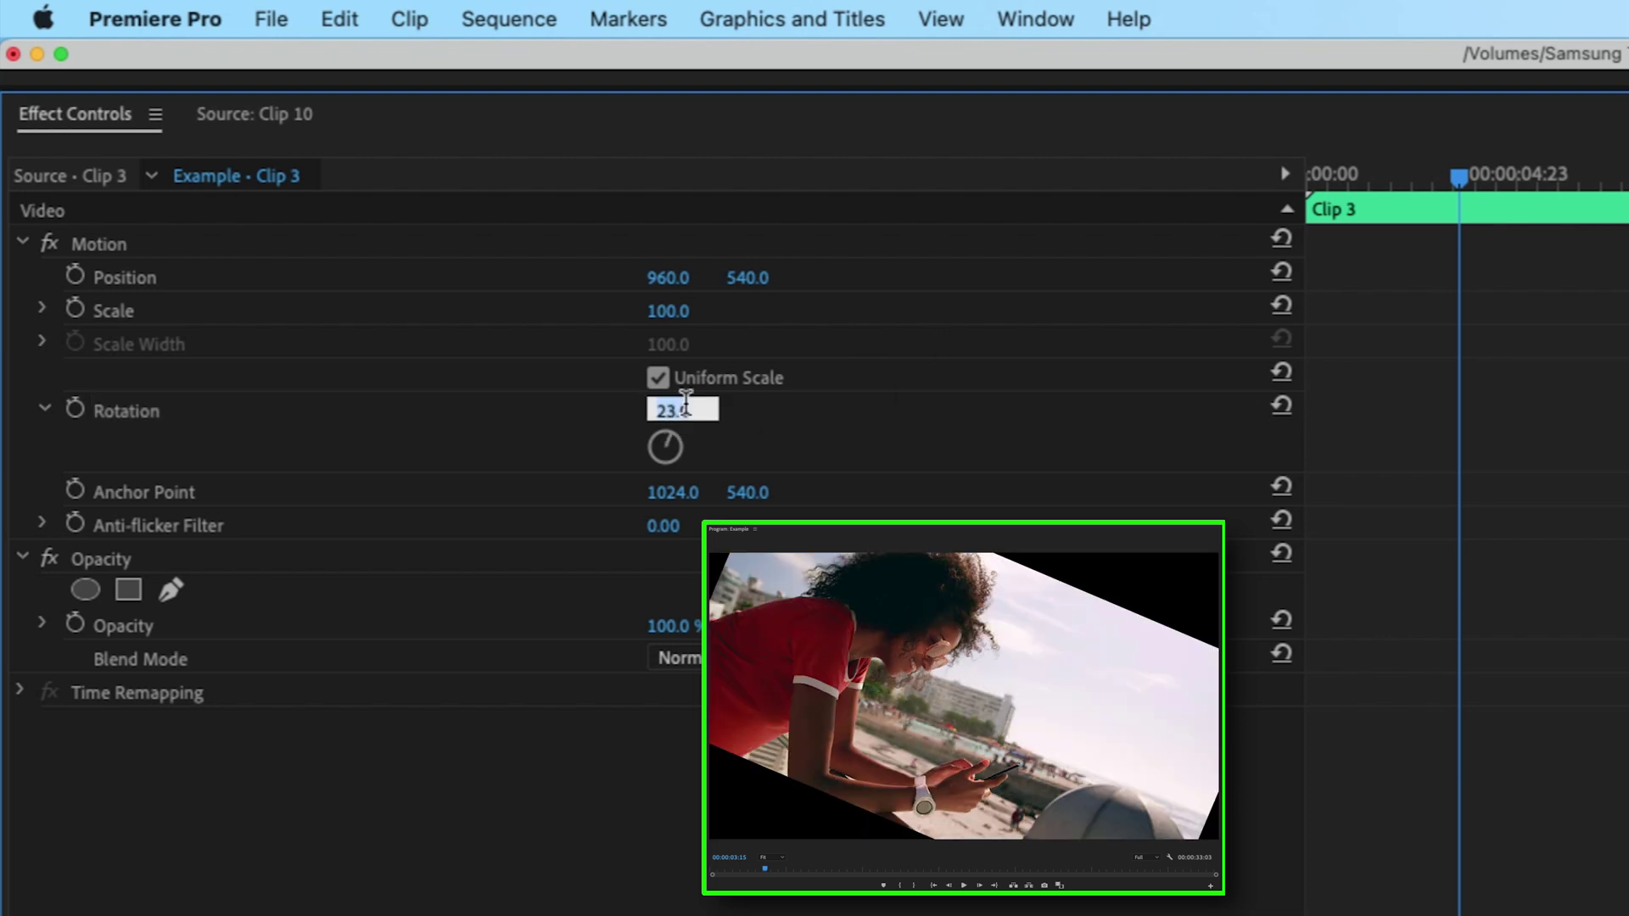
type("15")
key("Return")
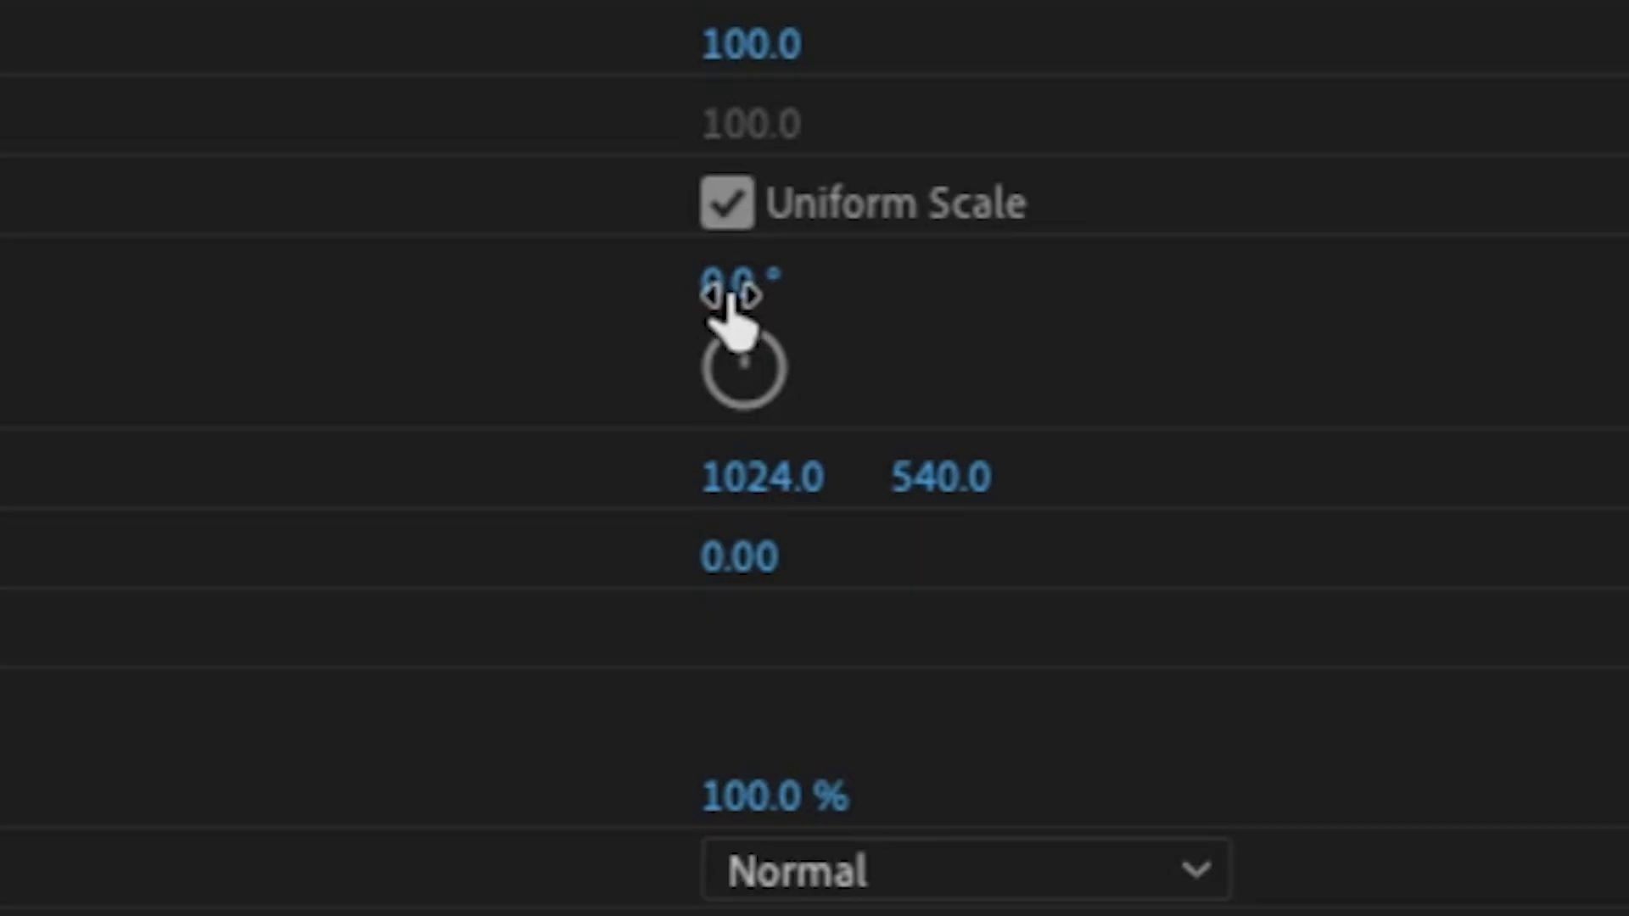
Scrub Clip 3's Rotation value through positive and negative angles, including -7°, to tilt the picture.
left_click_drag(658, 415, 717, 416)
left_click_drag(739, 283, 687, 282)
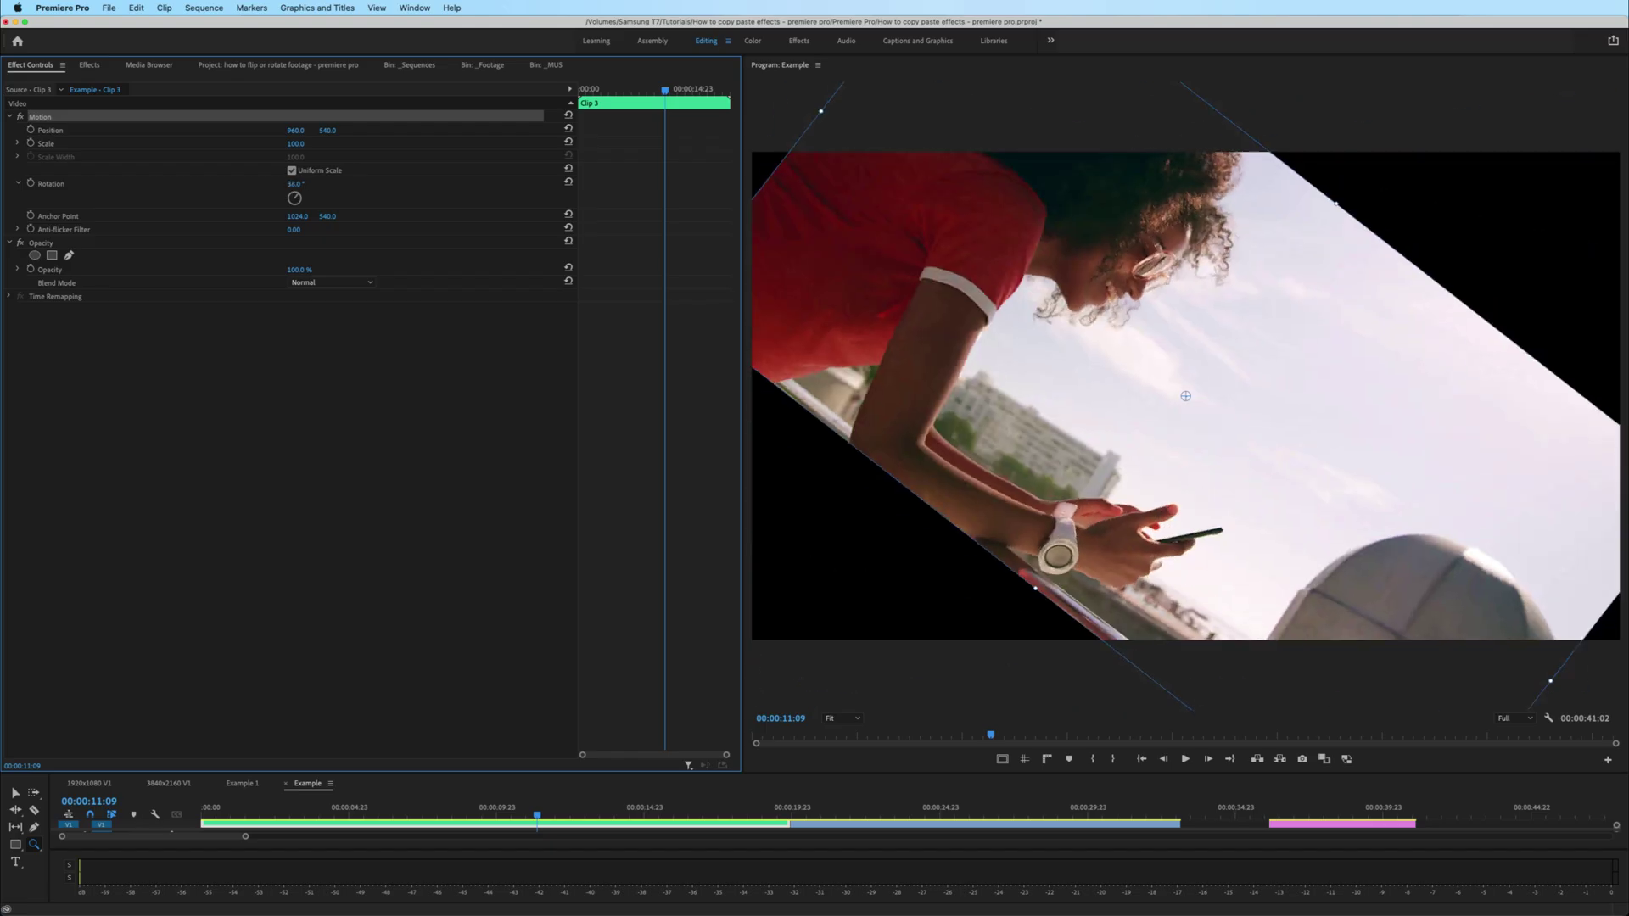
left_click_drag(738, 282, 671, 283)
Move Clip 3's anchor point to about 225.8, -72.7 near the frame's upper-left corner, rotating the clip to test the pivot.
left_click_drag(295, 184, 293, 184)
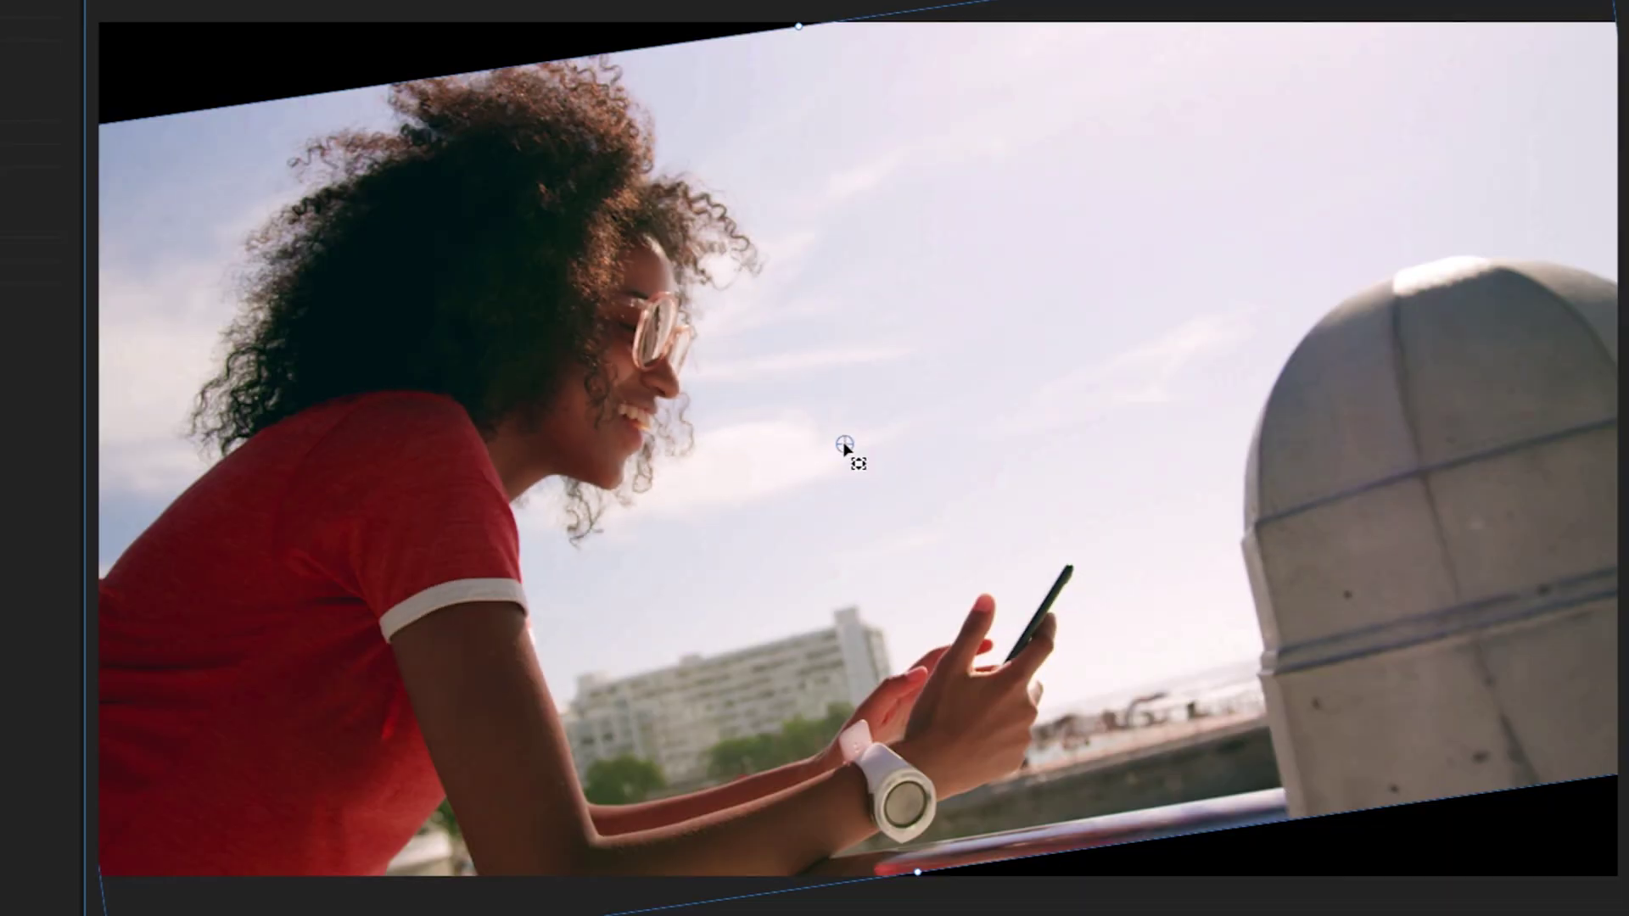
left_click_drag(845, 444, 316, 298)
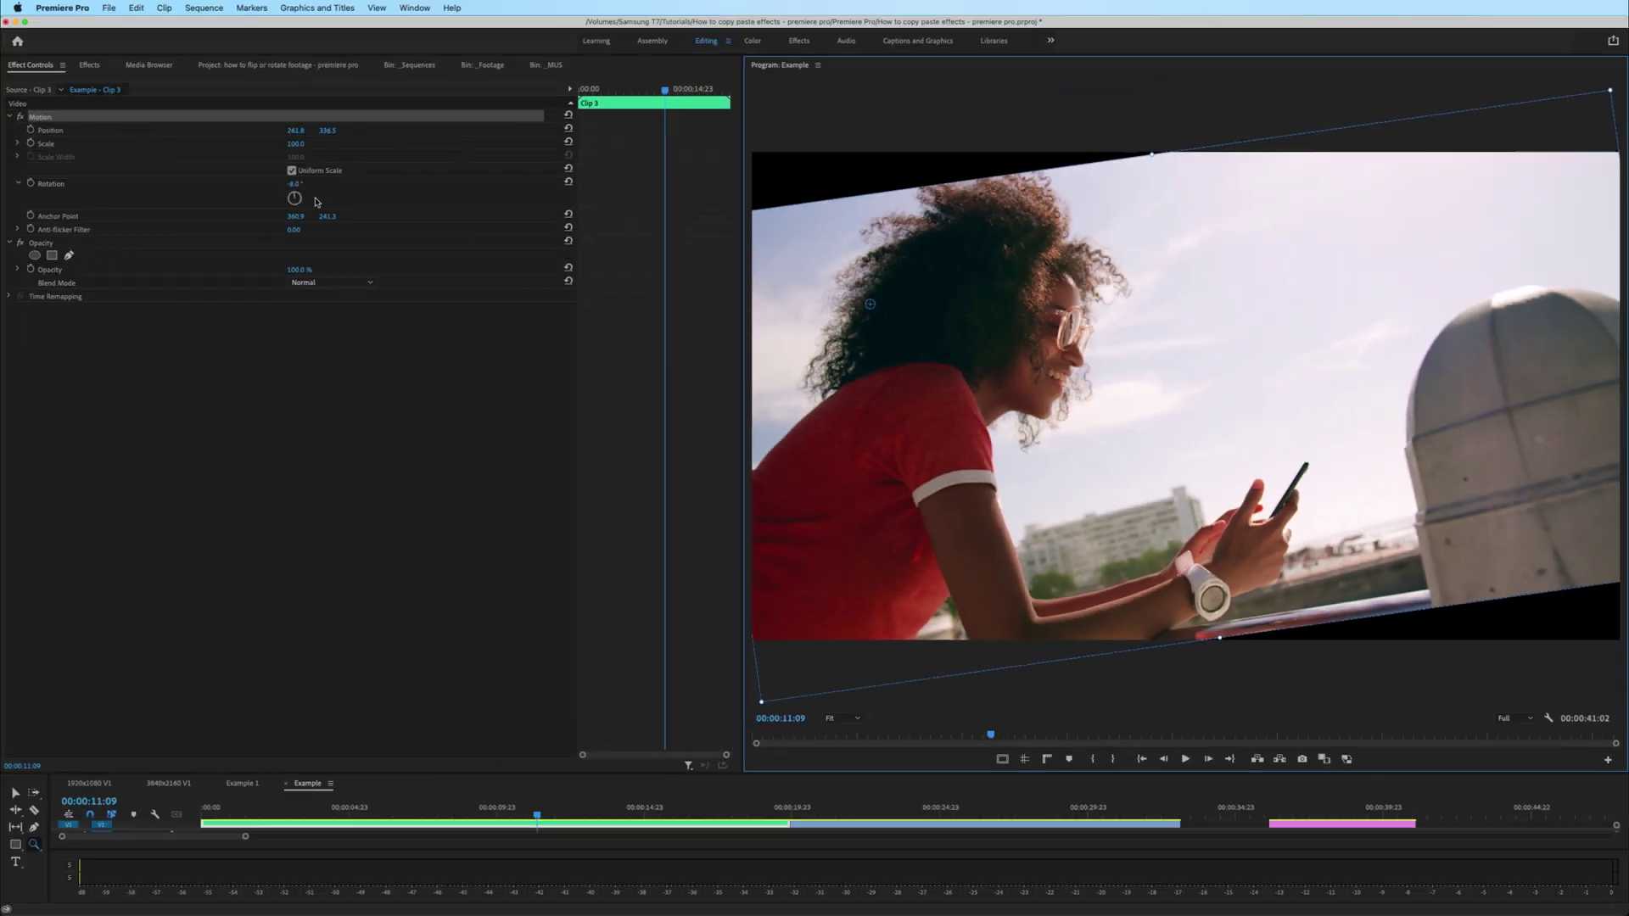
mouse_move(316, 201)
left_mouse_down()
mouse_move(310, 214)
mouse_move(320, 195)
mouse_move(298, 184)
left_mouse_up()
left_click_drag(862, 307, 862, 285)
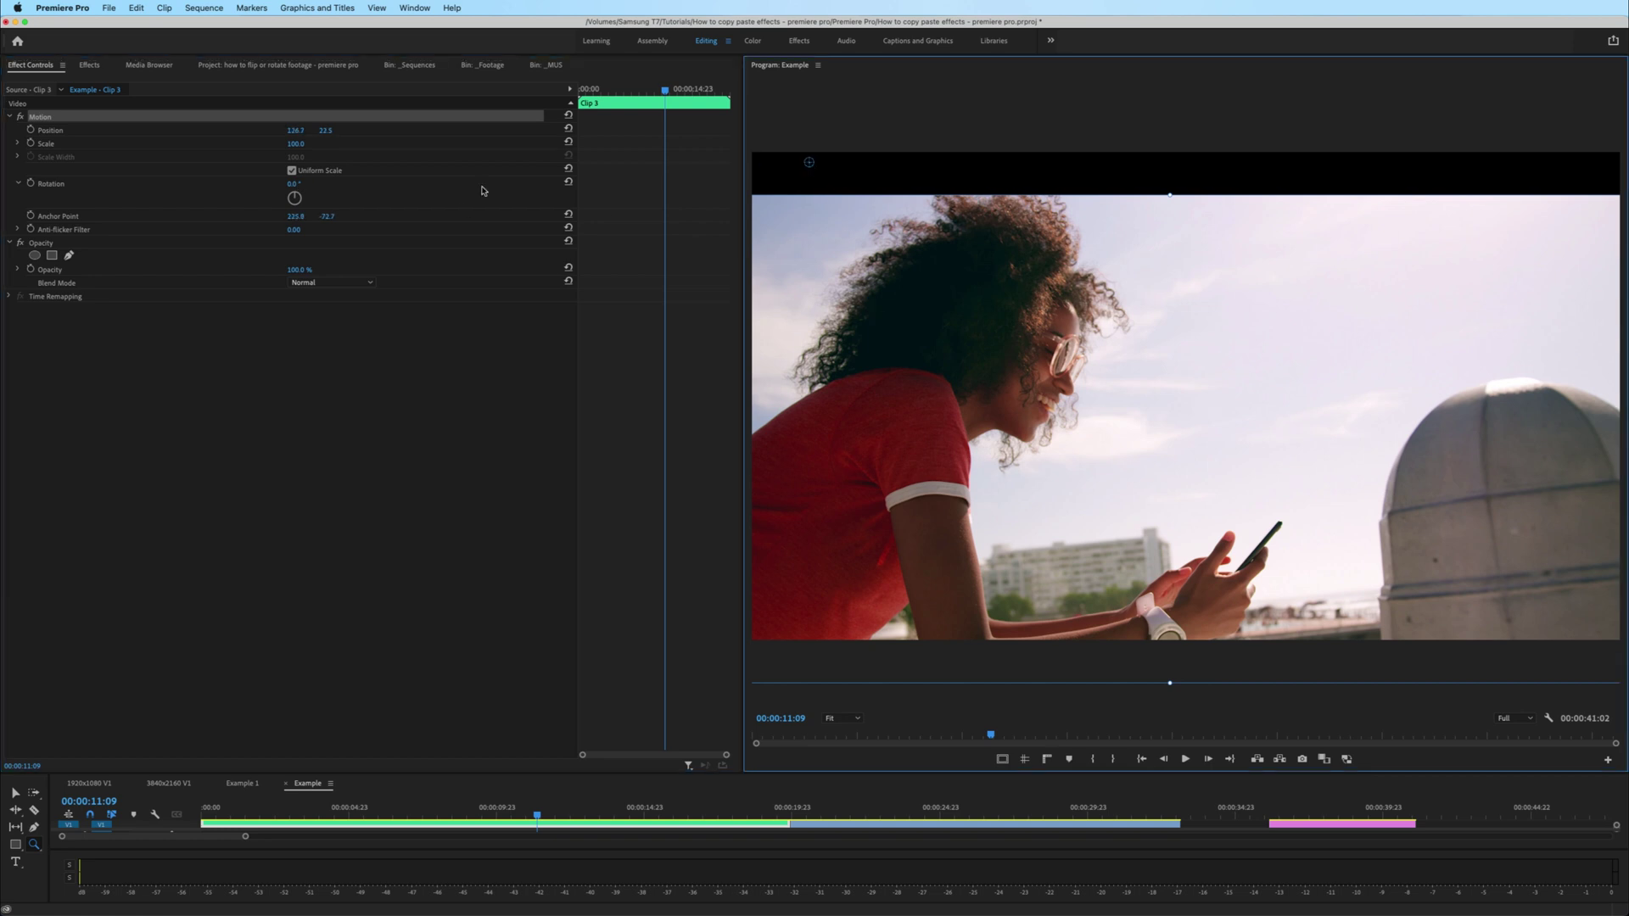
Rotate Clip 3 around its off-centre anchor point, trying 6° and settling on 1°, and select Motion to display the anchor.
mouse_move(294, 183)
left_mouse_down()
mouse_move(348, 183)
mouse_move(269, 184)
mouse_move(360, 183)
mouse_move(296, 185)
left_mouse_up()
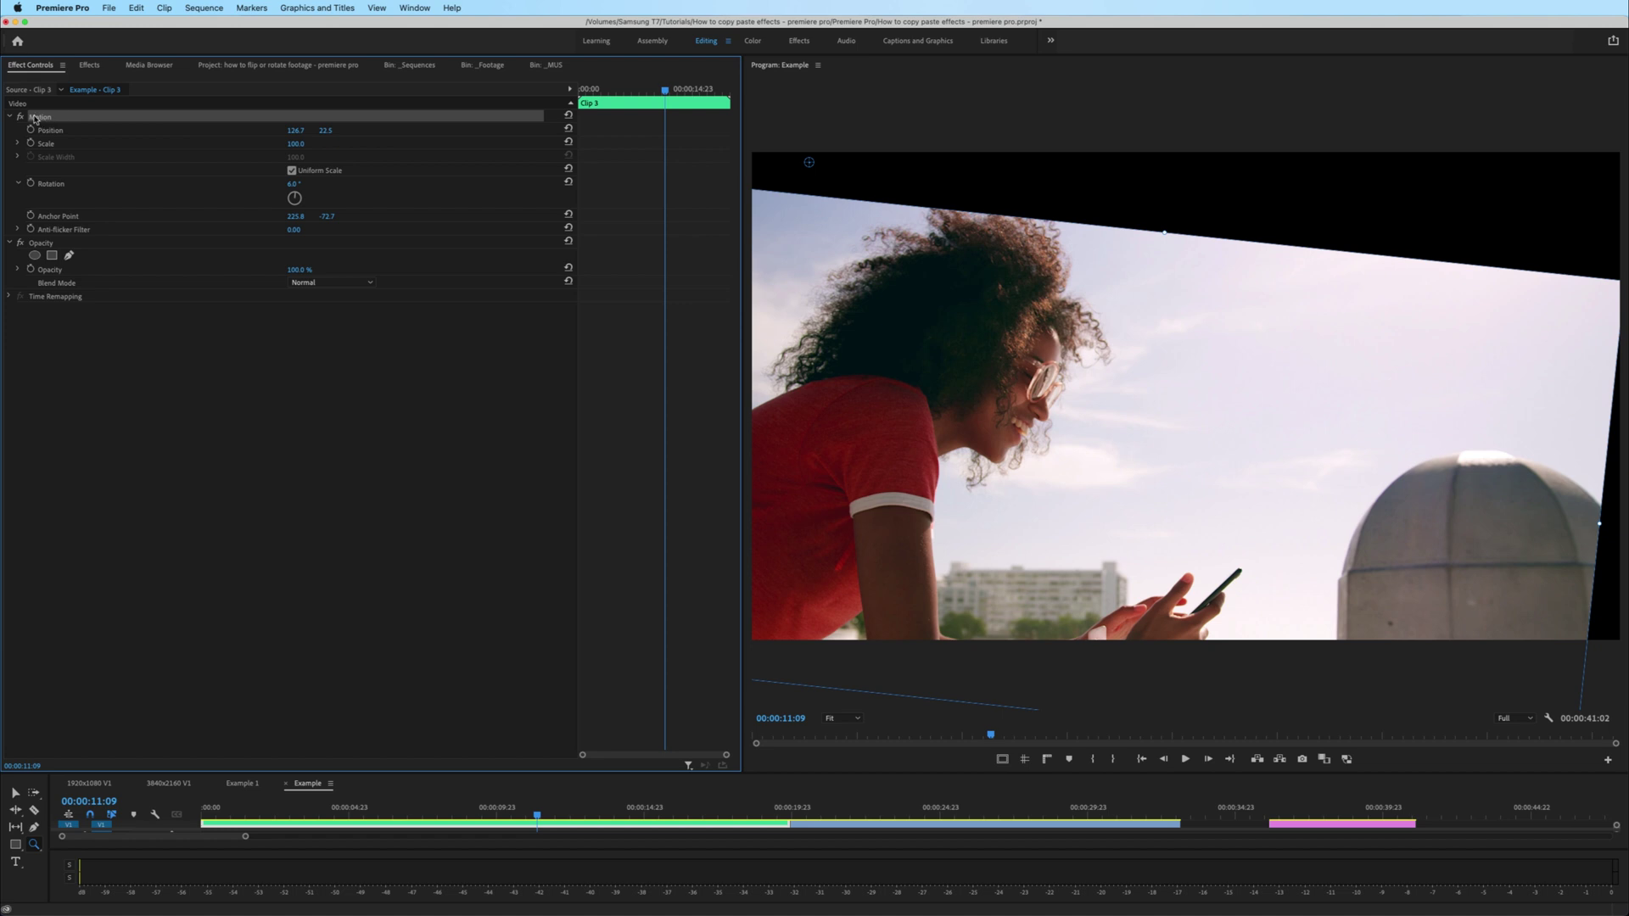
left_click(111, 363)
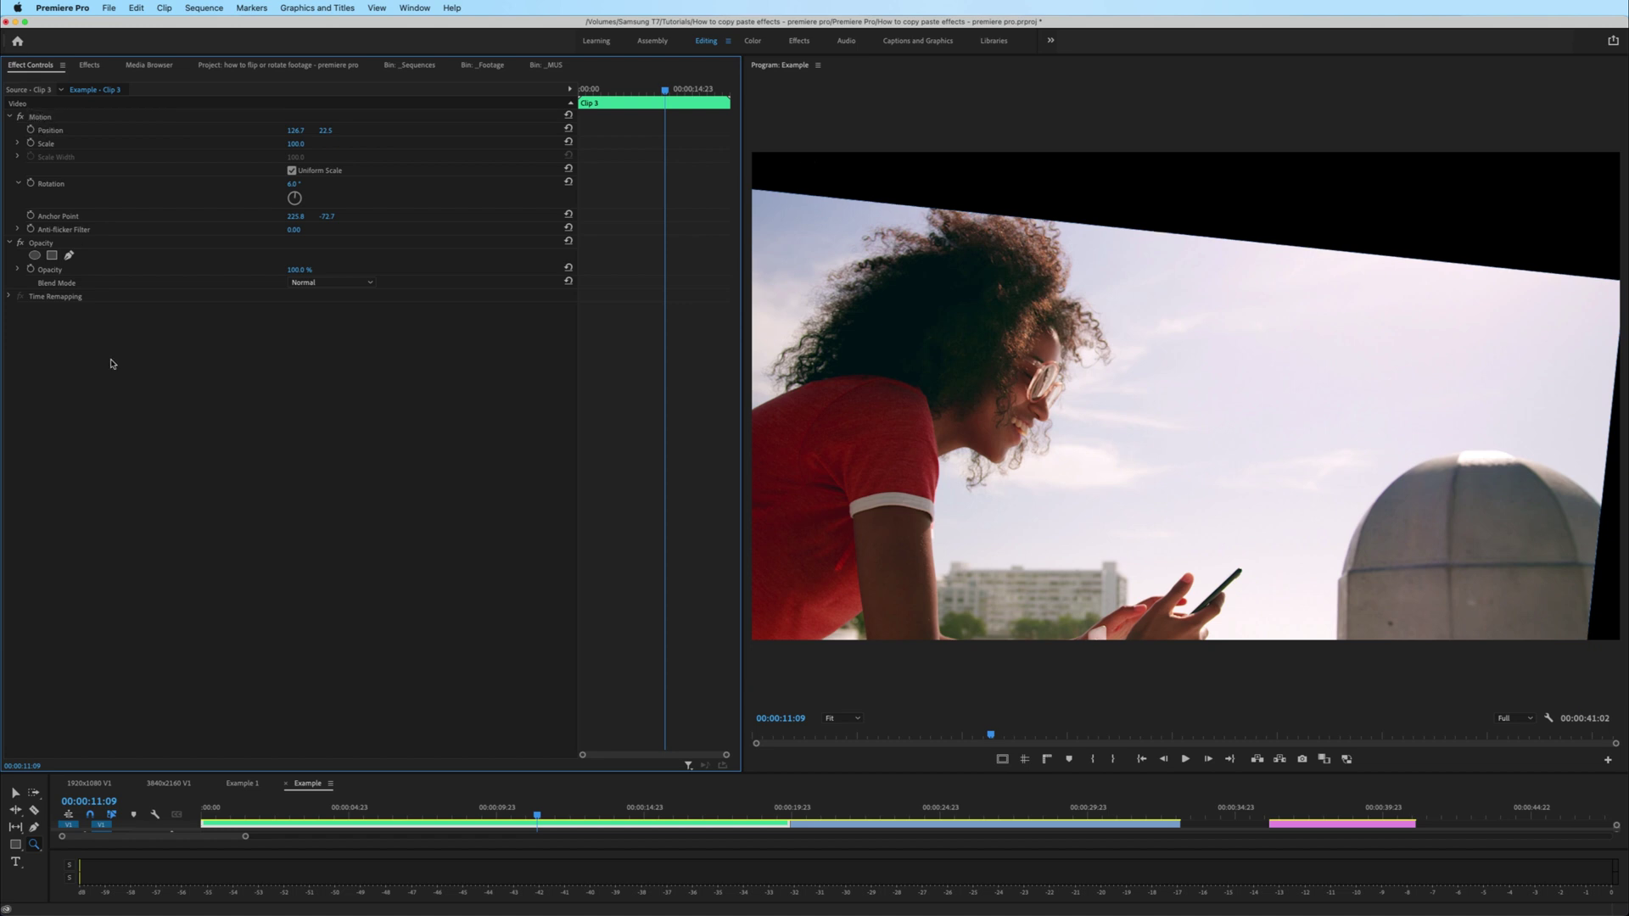
mouse_move(294, 184)
left_mouse_down()
mouse_move(269, 183)
mouse_move(290, 183)
left_mouse_up()
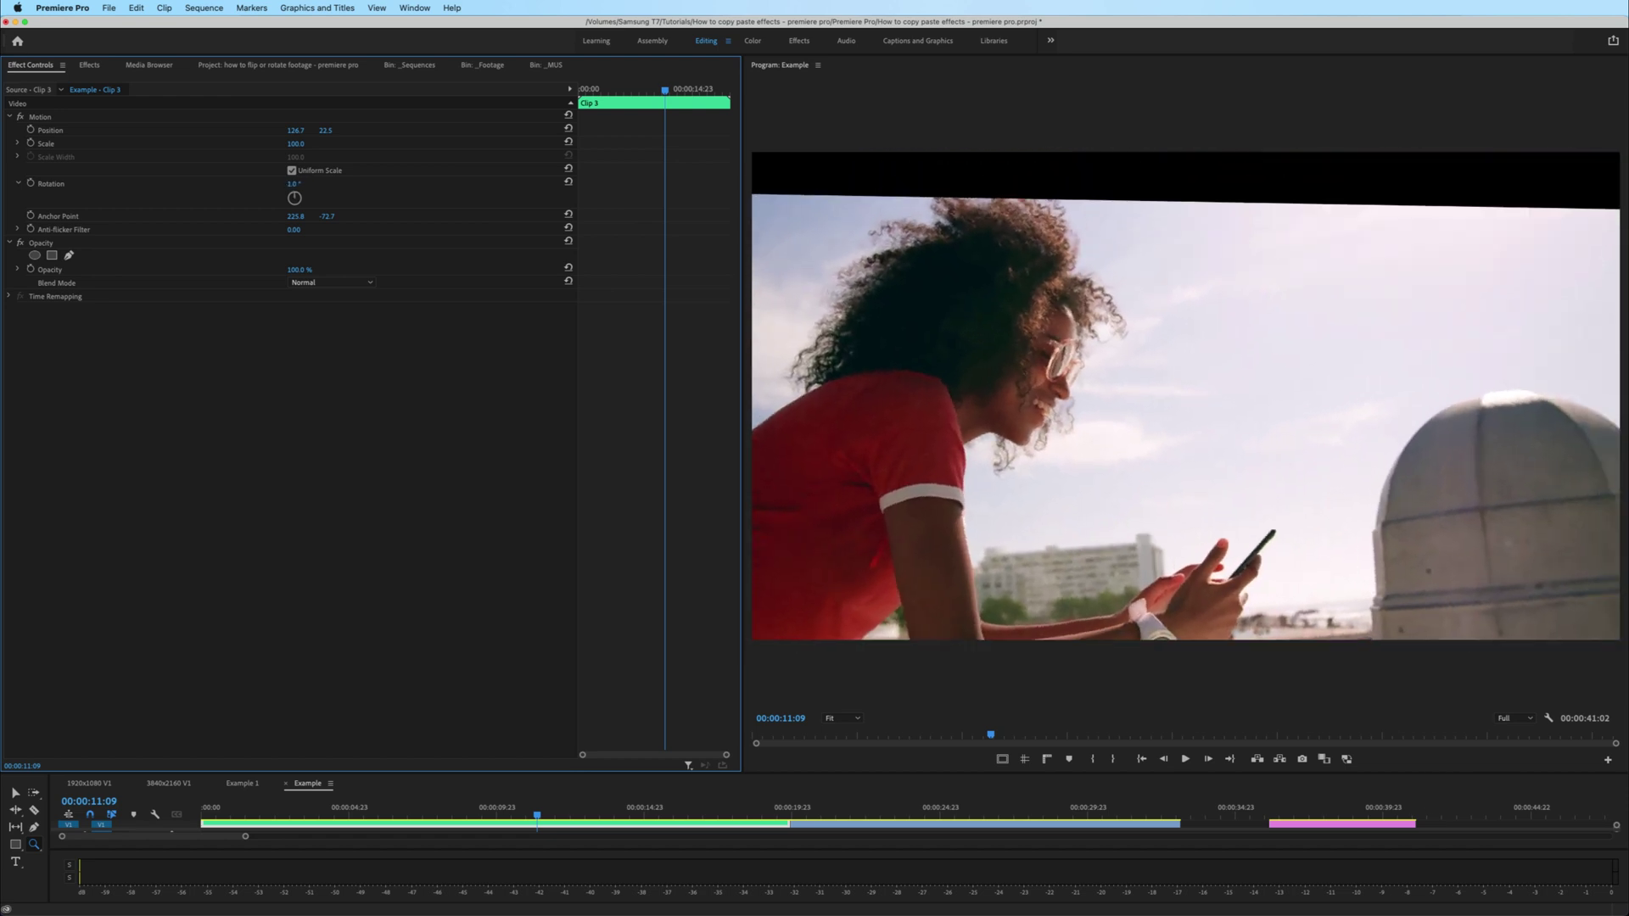
left_click(47, 118)
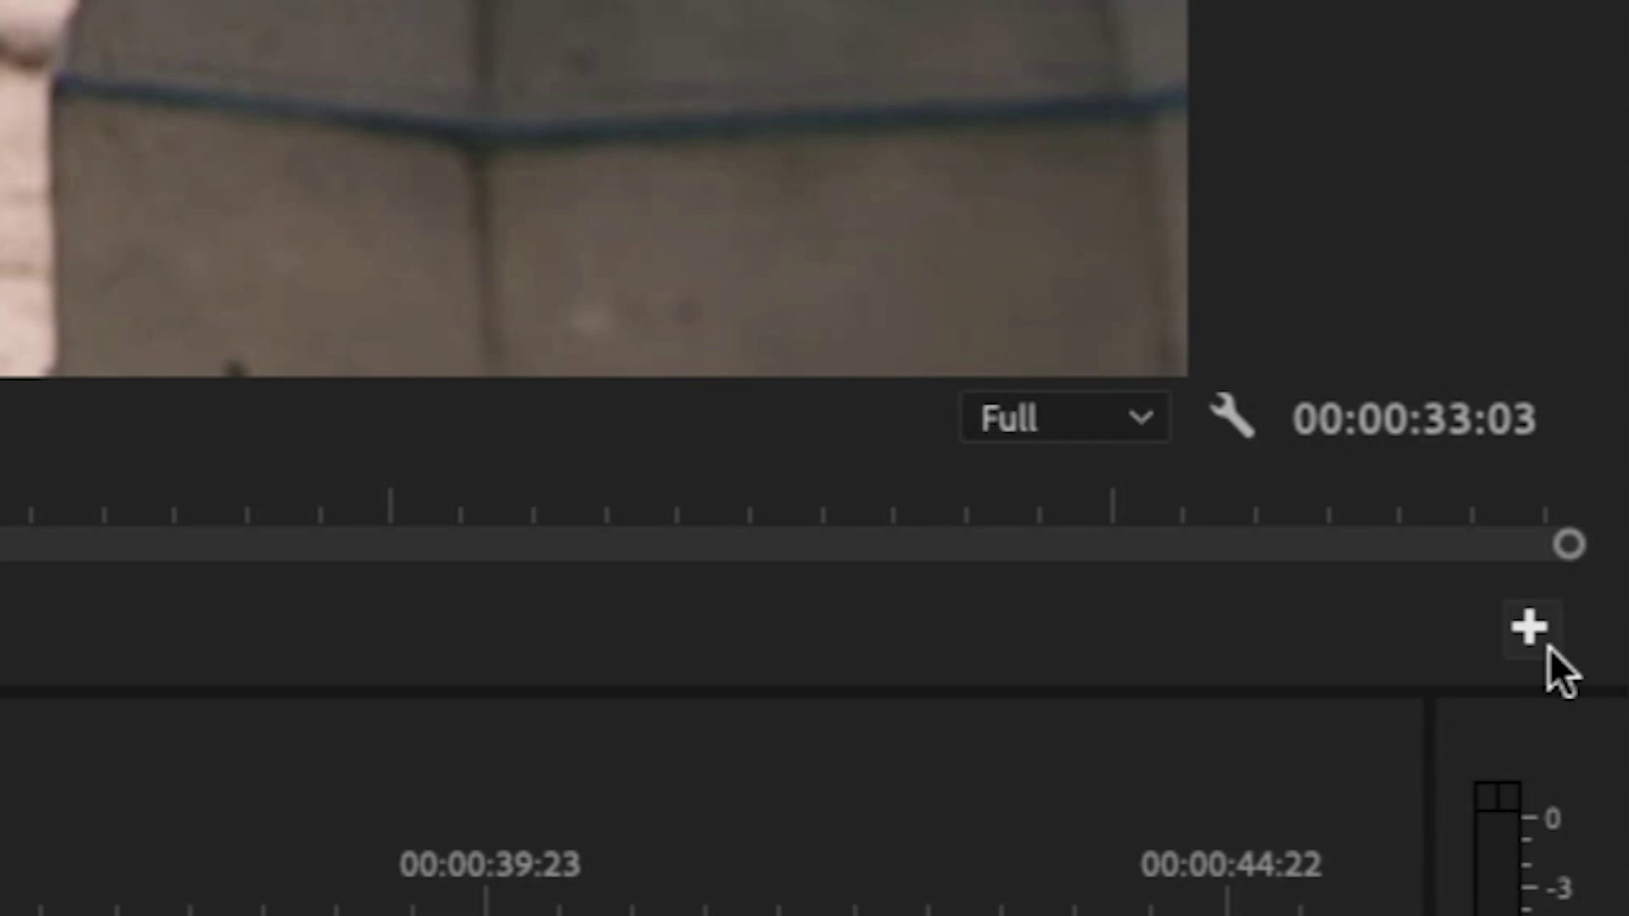
Add the Show Rulers, Show Guides and Safe Margins buttons to the Program monitor's control bar with the Button Editor.
left_click(1531, 629)
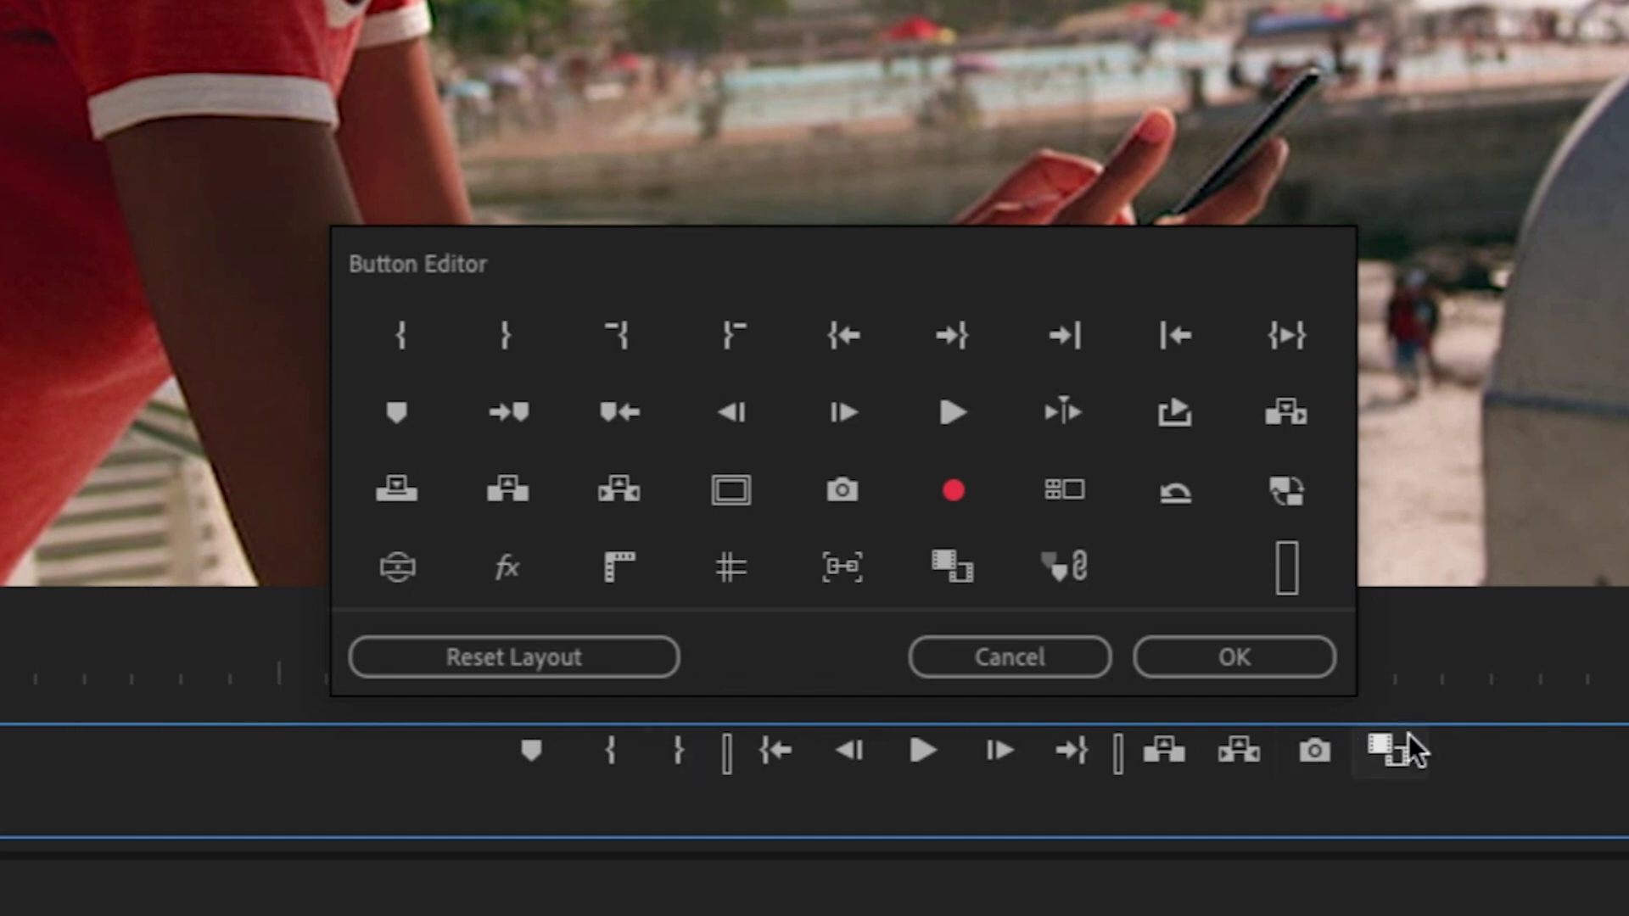
left_click_drag(623, 558, 433, 751)
left_click_drag(711, 574, 405, 741)
left_click_drag(753, 491, 497, 734)
left_click(1299, 652)
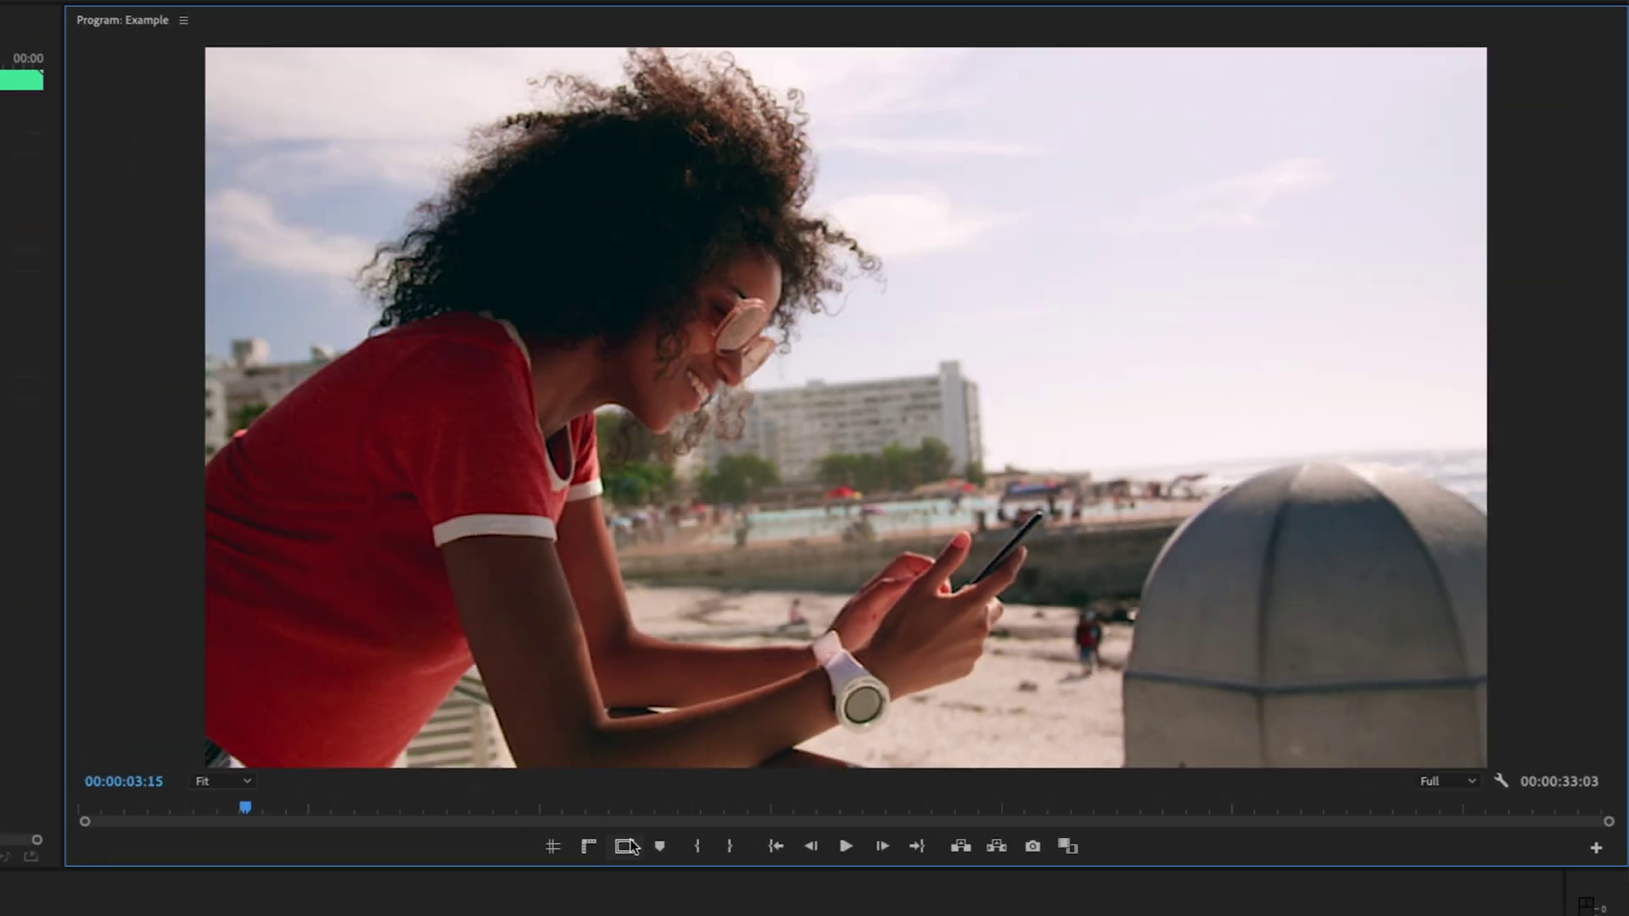
Turn on safe margins, rulers and guides in the Program monitor.
left_click(598, 840)
left_click(589, 844)
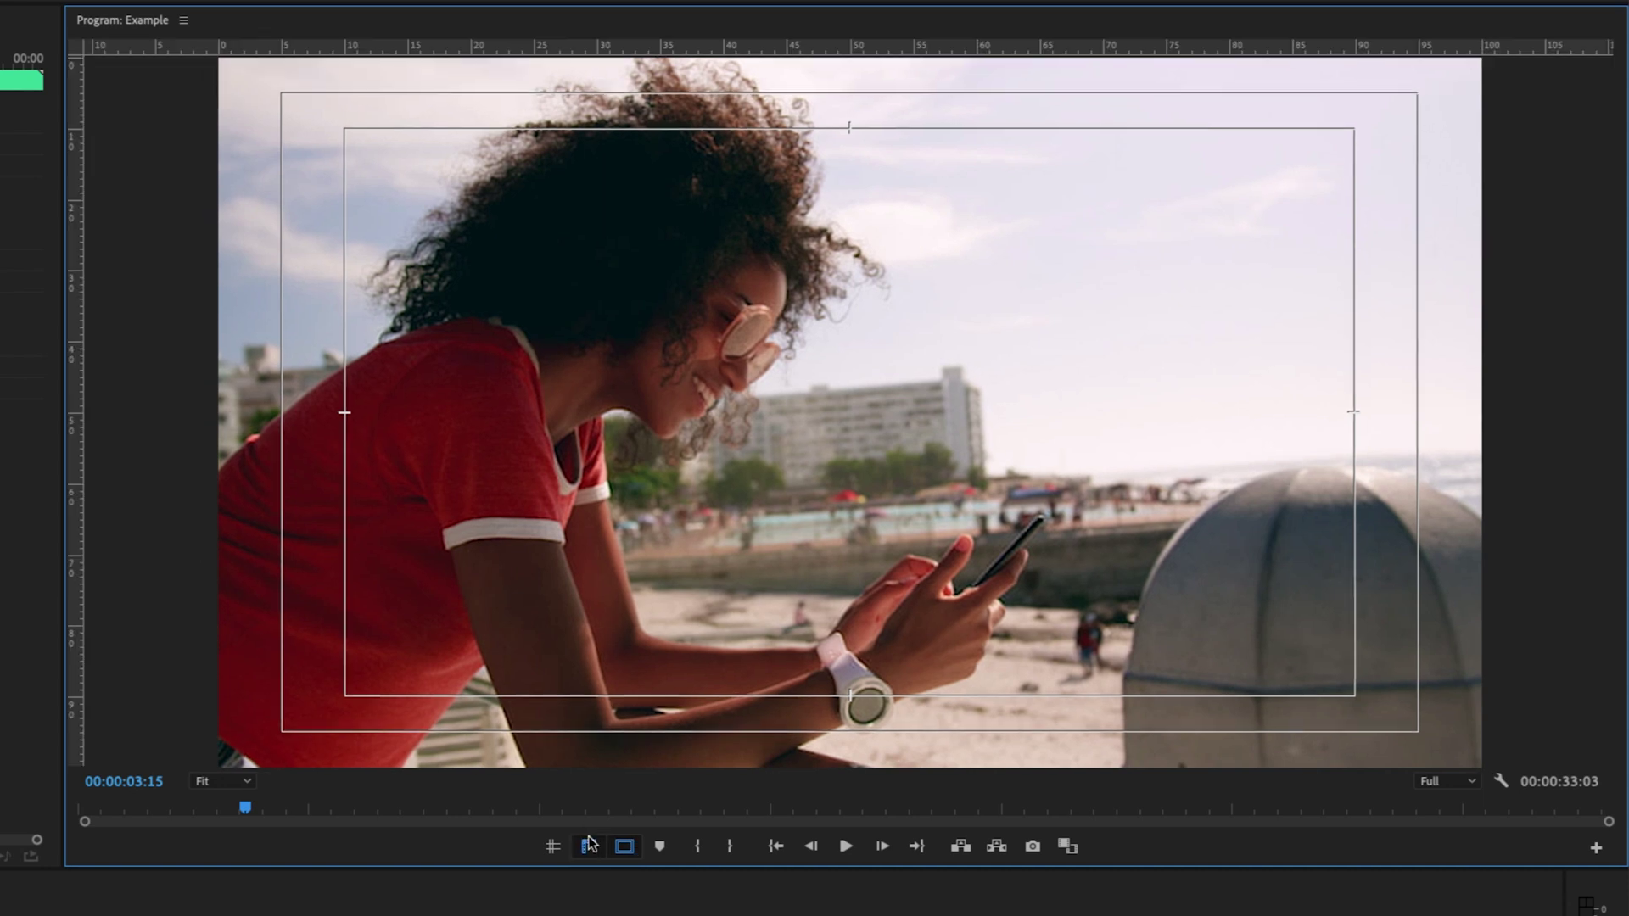
left_click(552, 846)
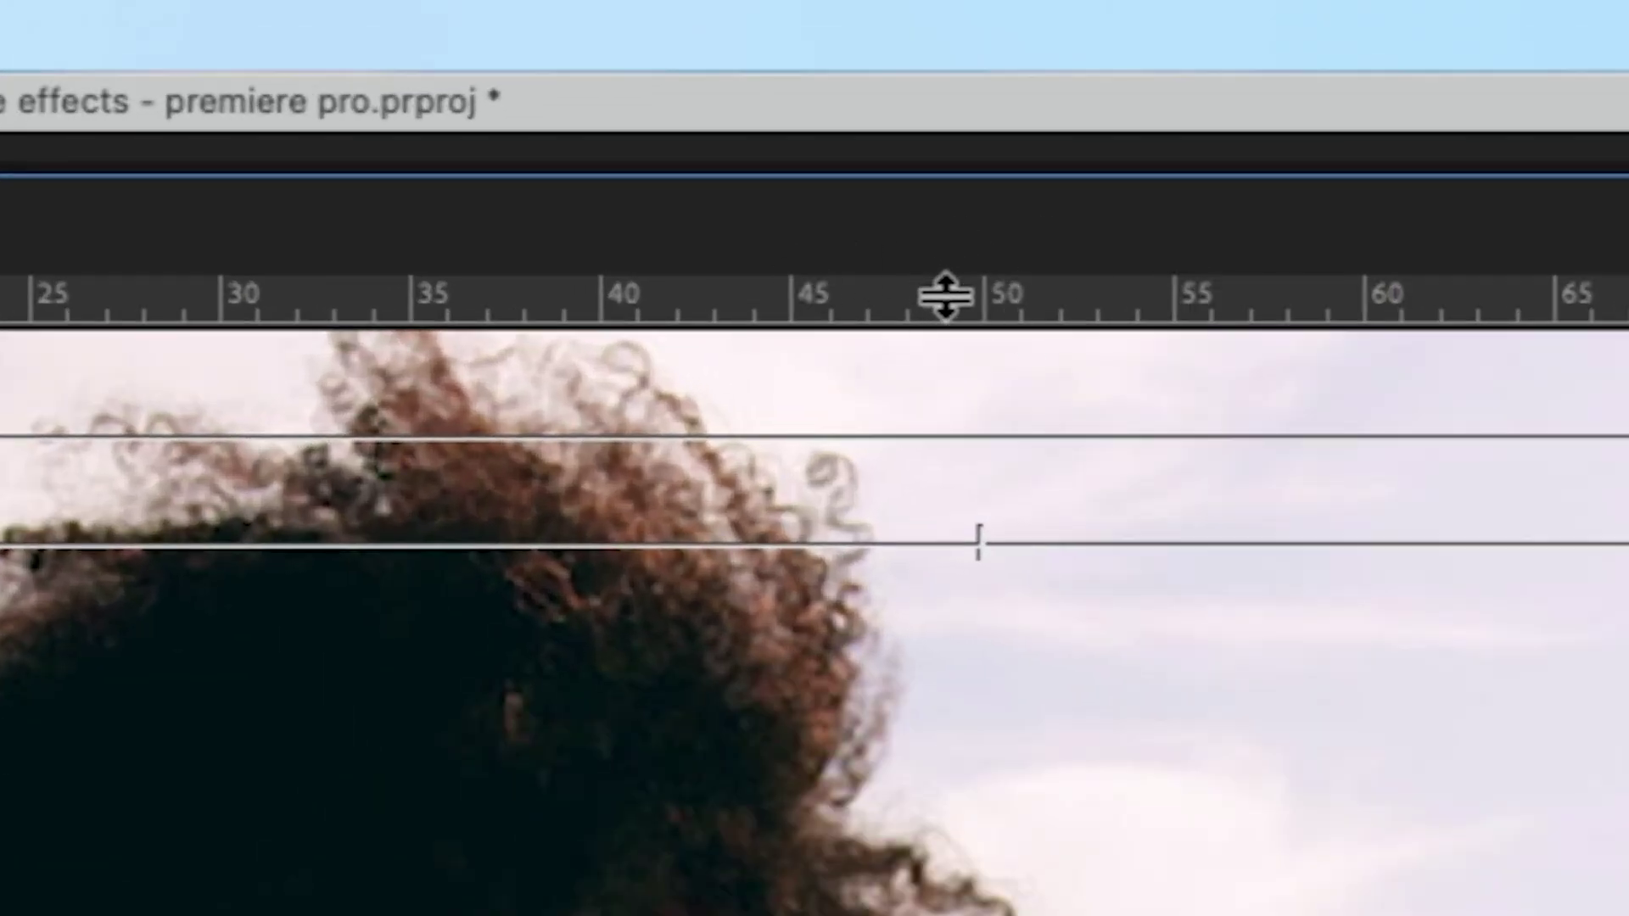
Place a horizontal guide and a vertical guide through the frame's centre, with the vertical one at 50%.
left_click_drag(945, 293, 836, 413)
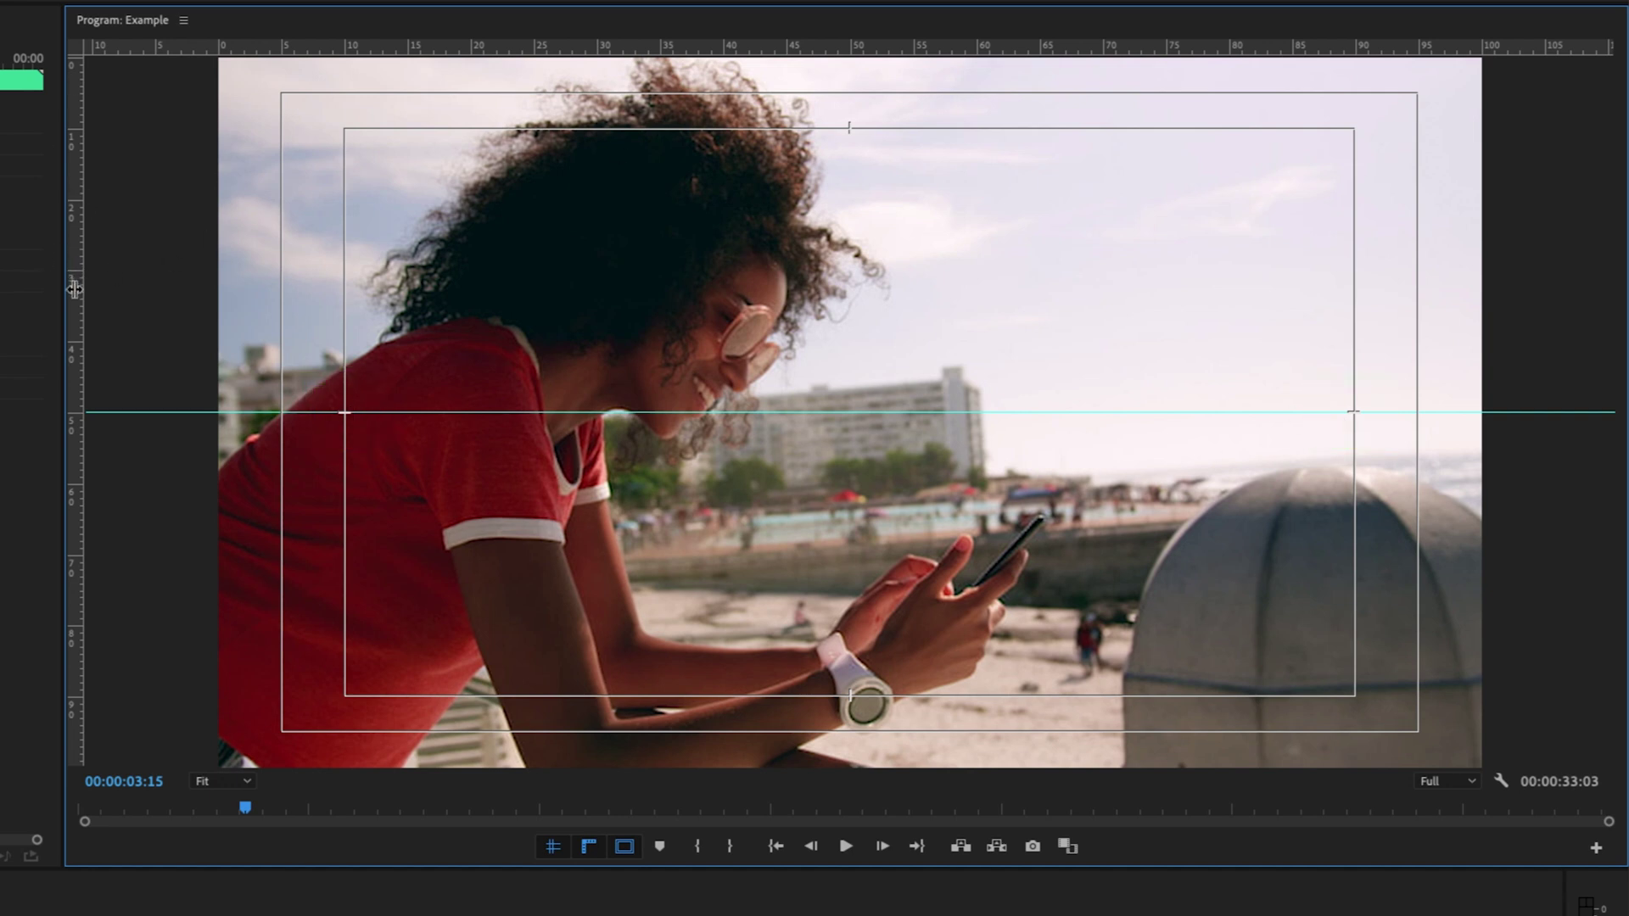
left_click_drag(76, 295, 851, 370)
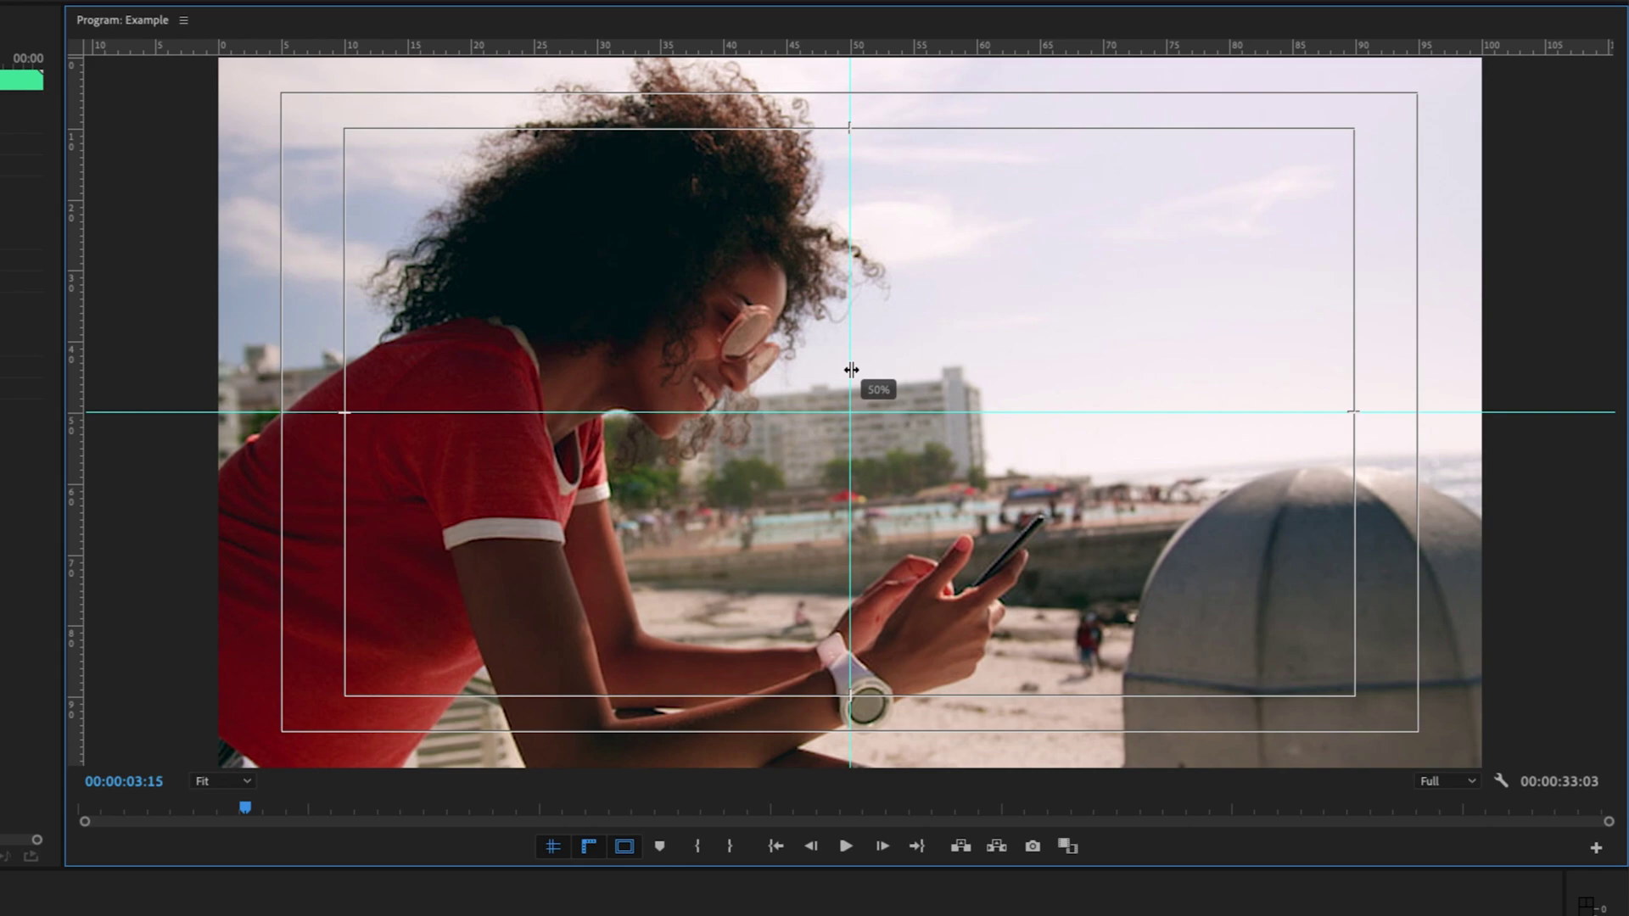
left_click_drag(851, 370, 851, 370)
Align the horizontal guide with the sea horizon and set Clip 3's rotation to 4° to level the shot.
left_click_drag(1074, 413, 1076, 471)
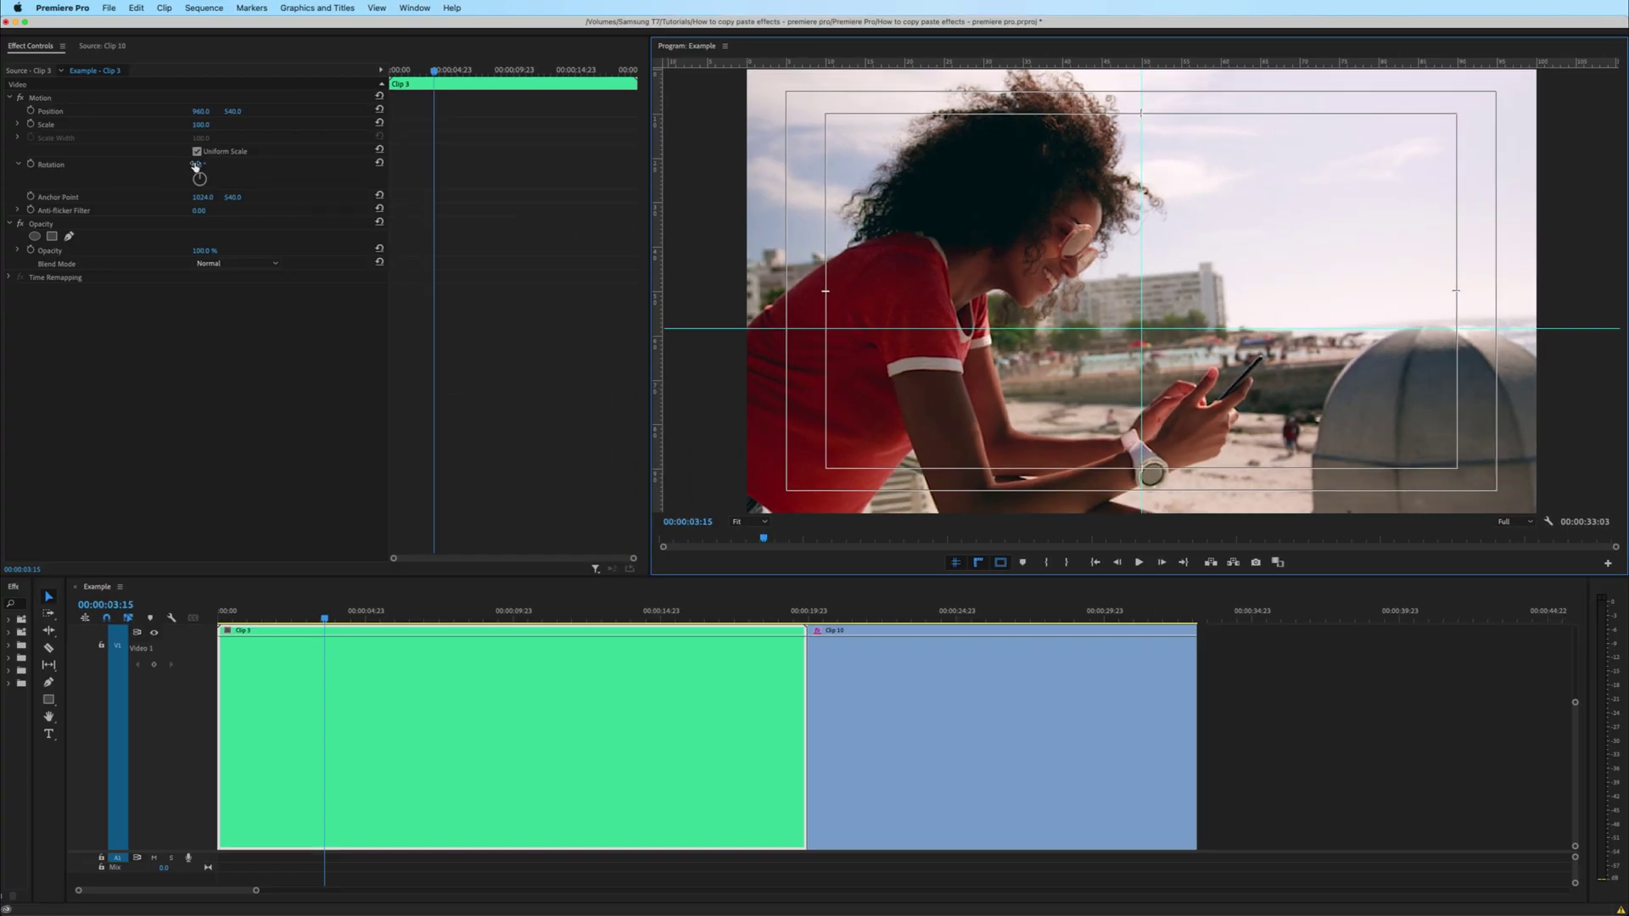
left_click_drag(194, 165, 198, 165)
left_click_drag(1196, 329, 1197, 336)
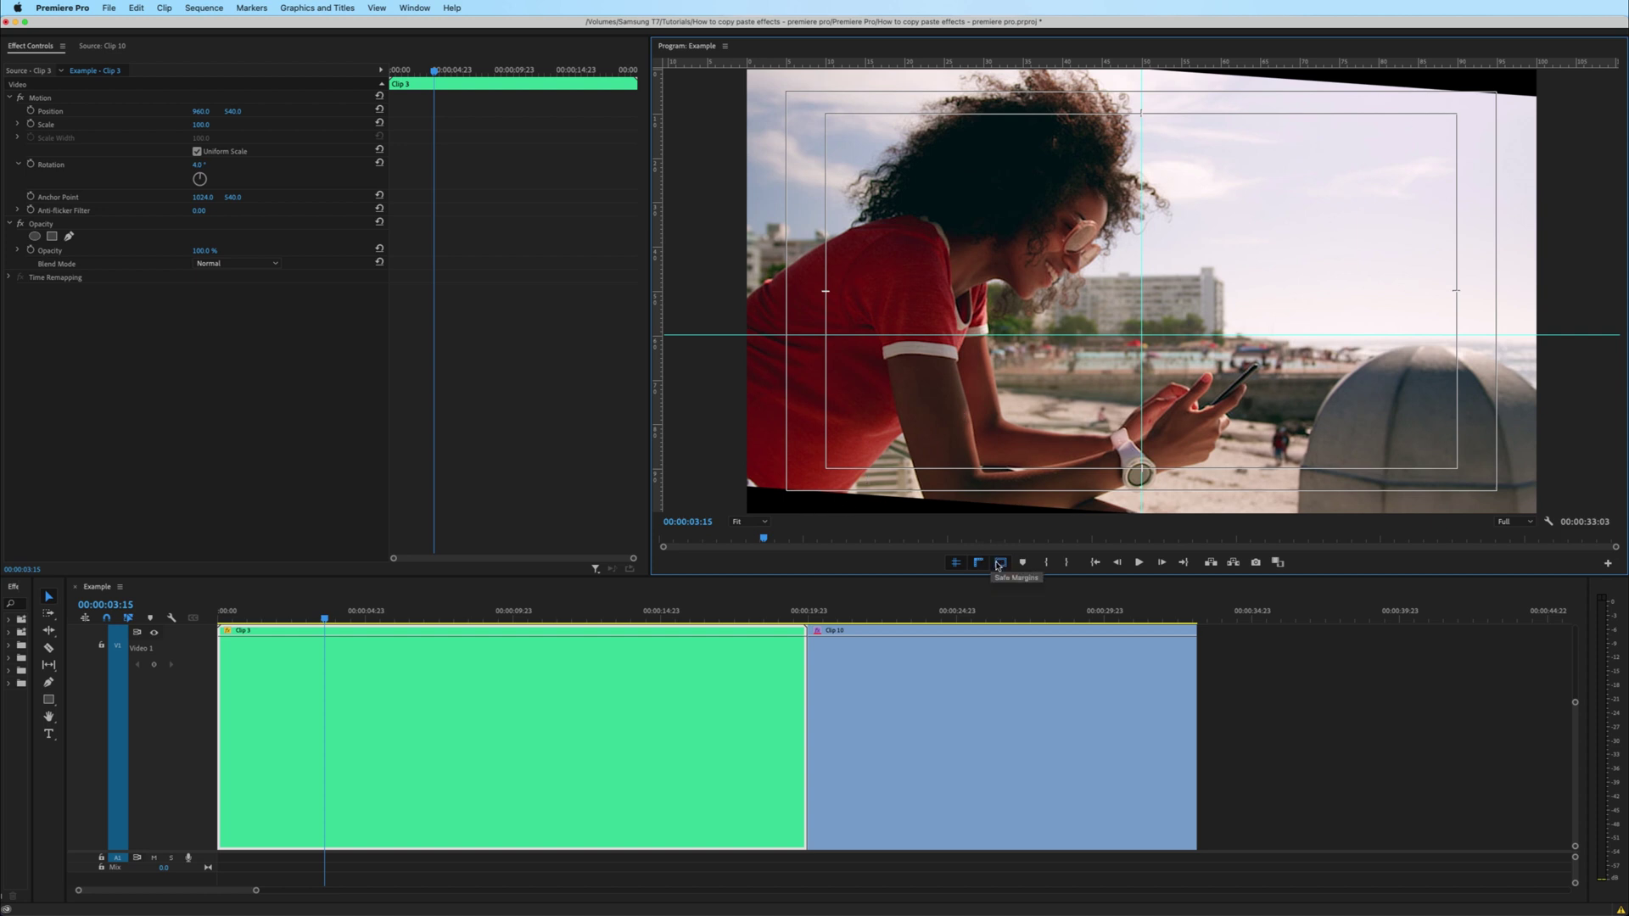
Hide the safe margins, rulers and guides in the Program monitor.
left_click(1001, 563)
left_click(978, 563)
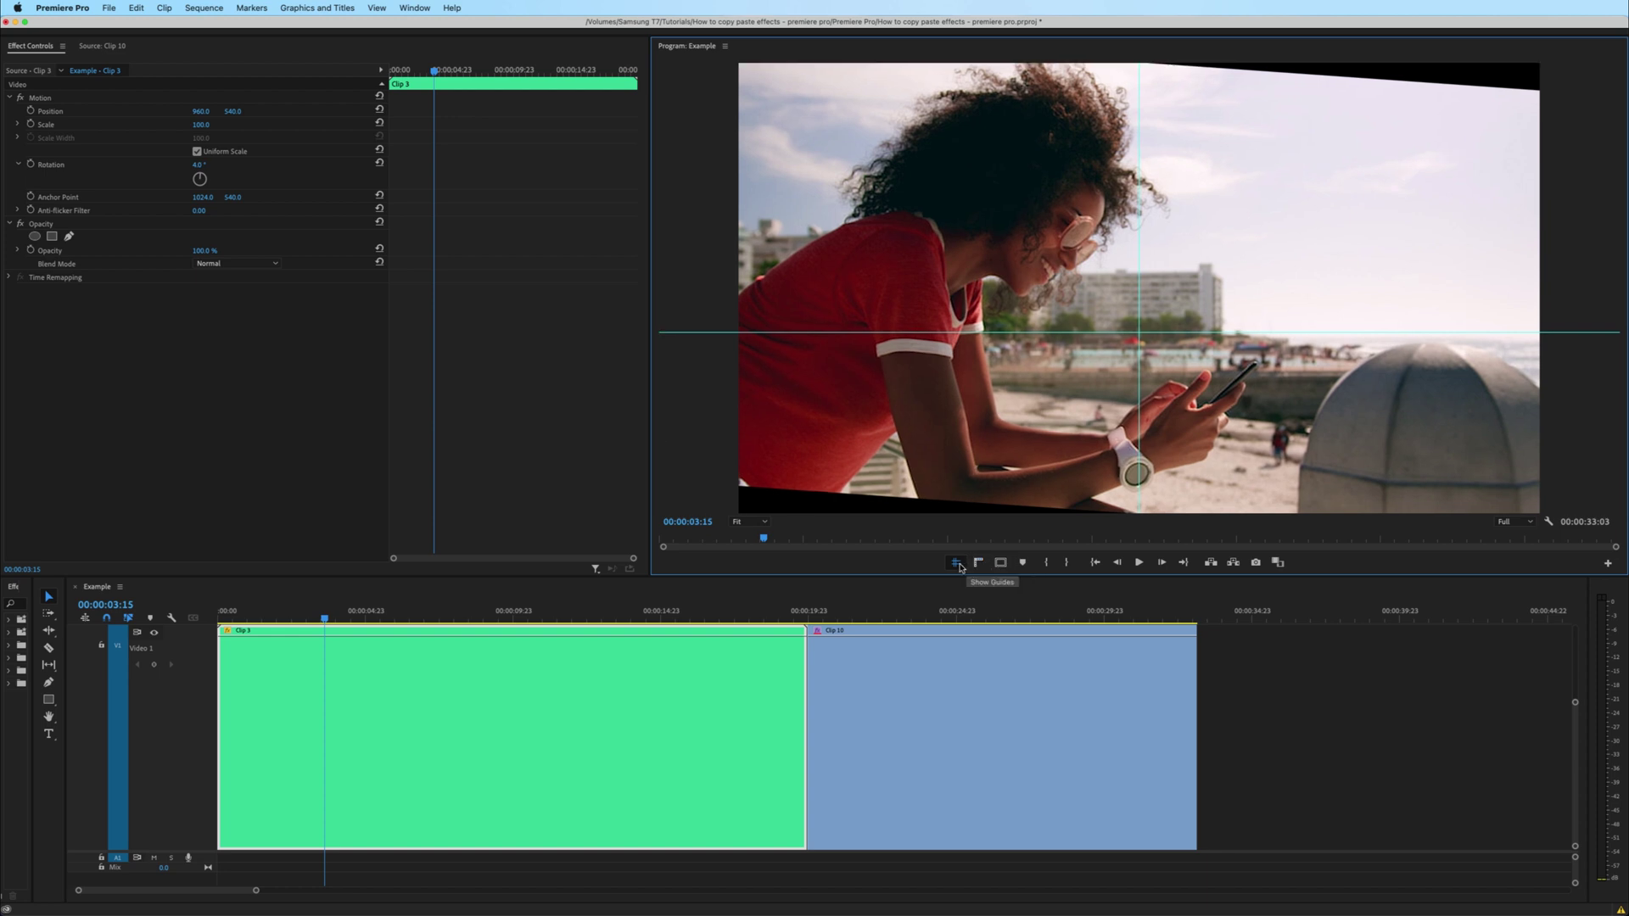
left_click(957, 563)
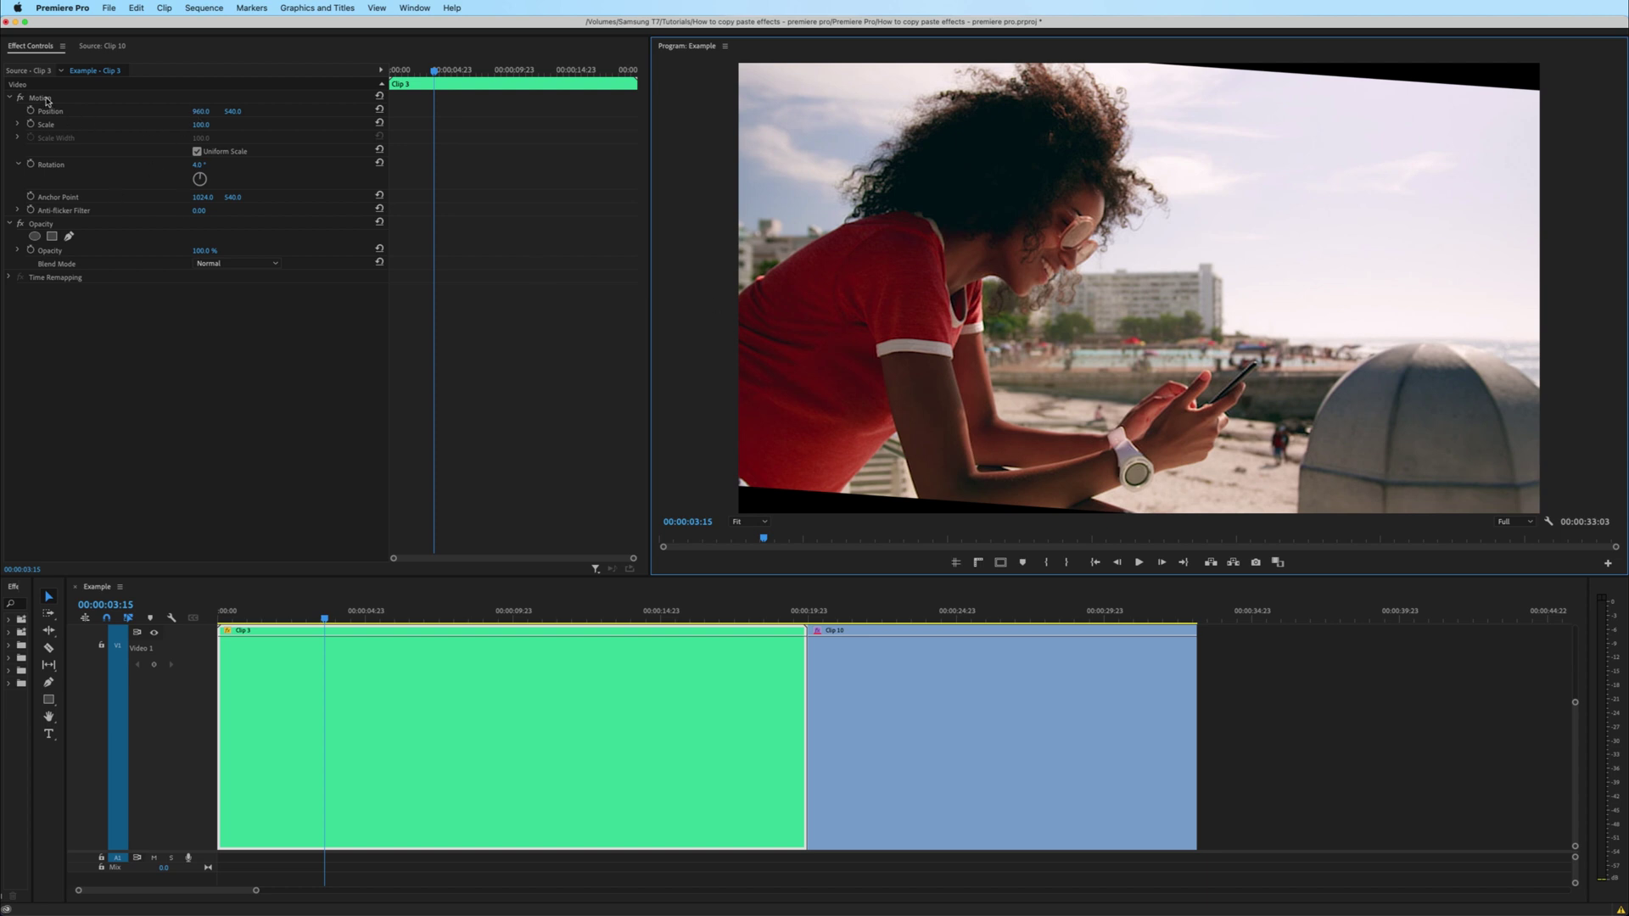
Scale Clip 3 up to 124 so the rotated picture covers the black corners, and play it back.
left_click(44, 98)
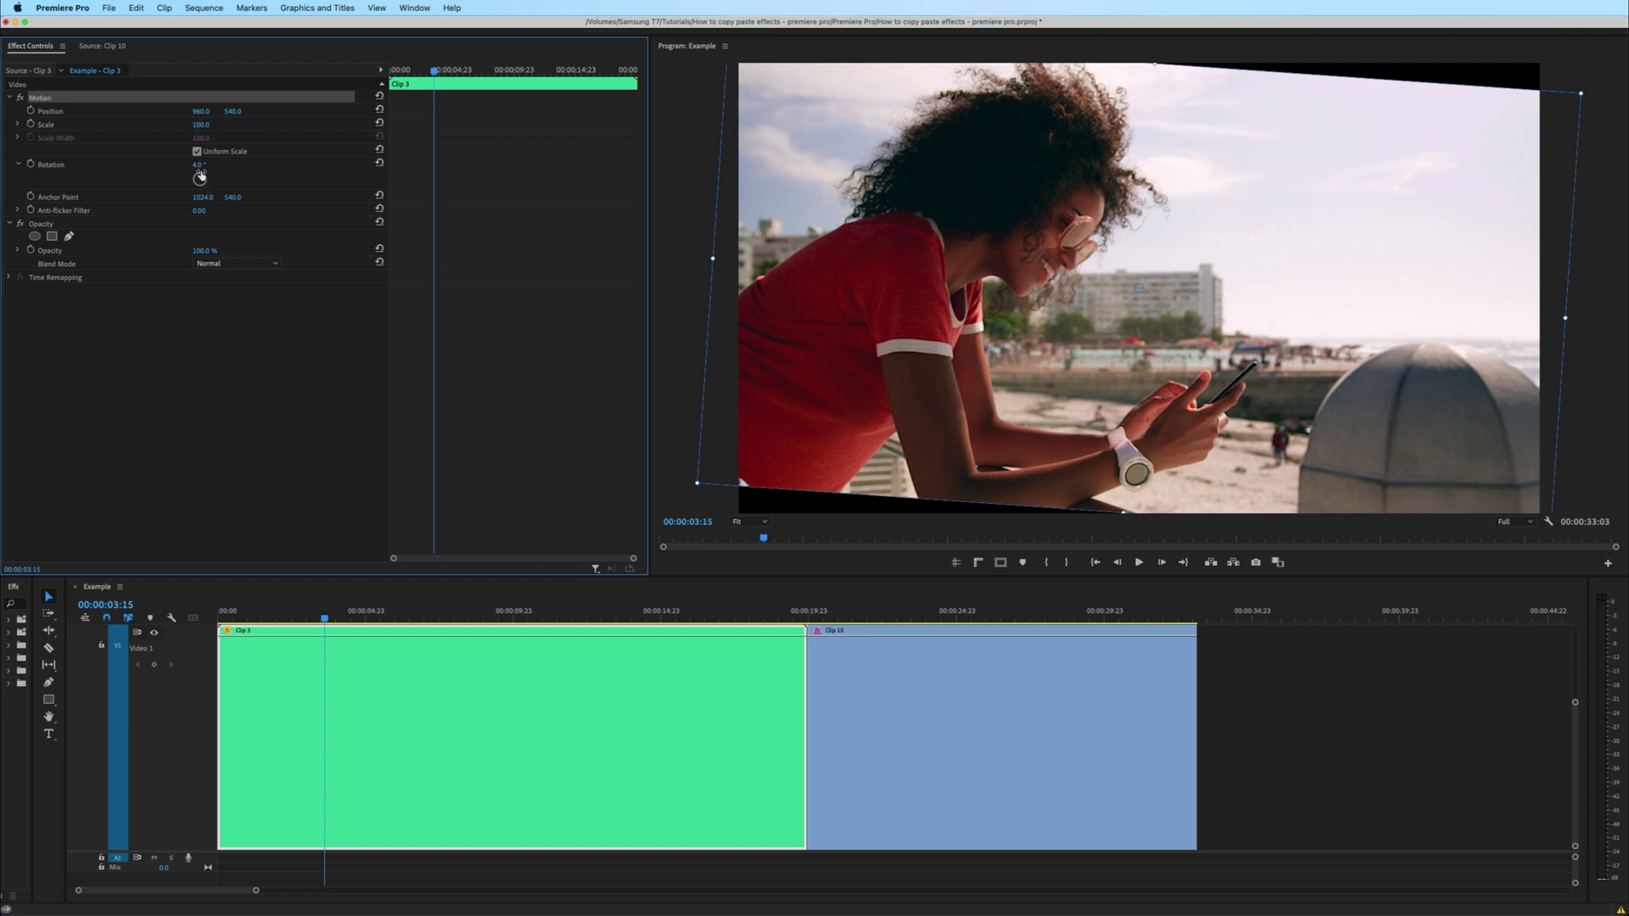
left_click_drag(200, 125, 212, 125)
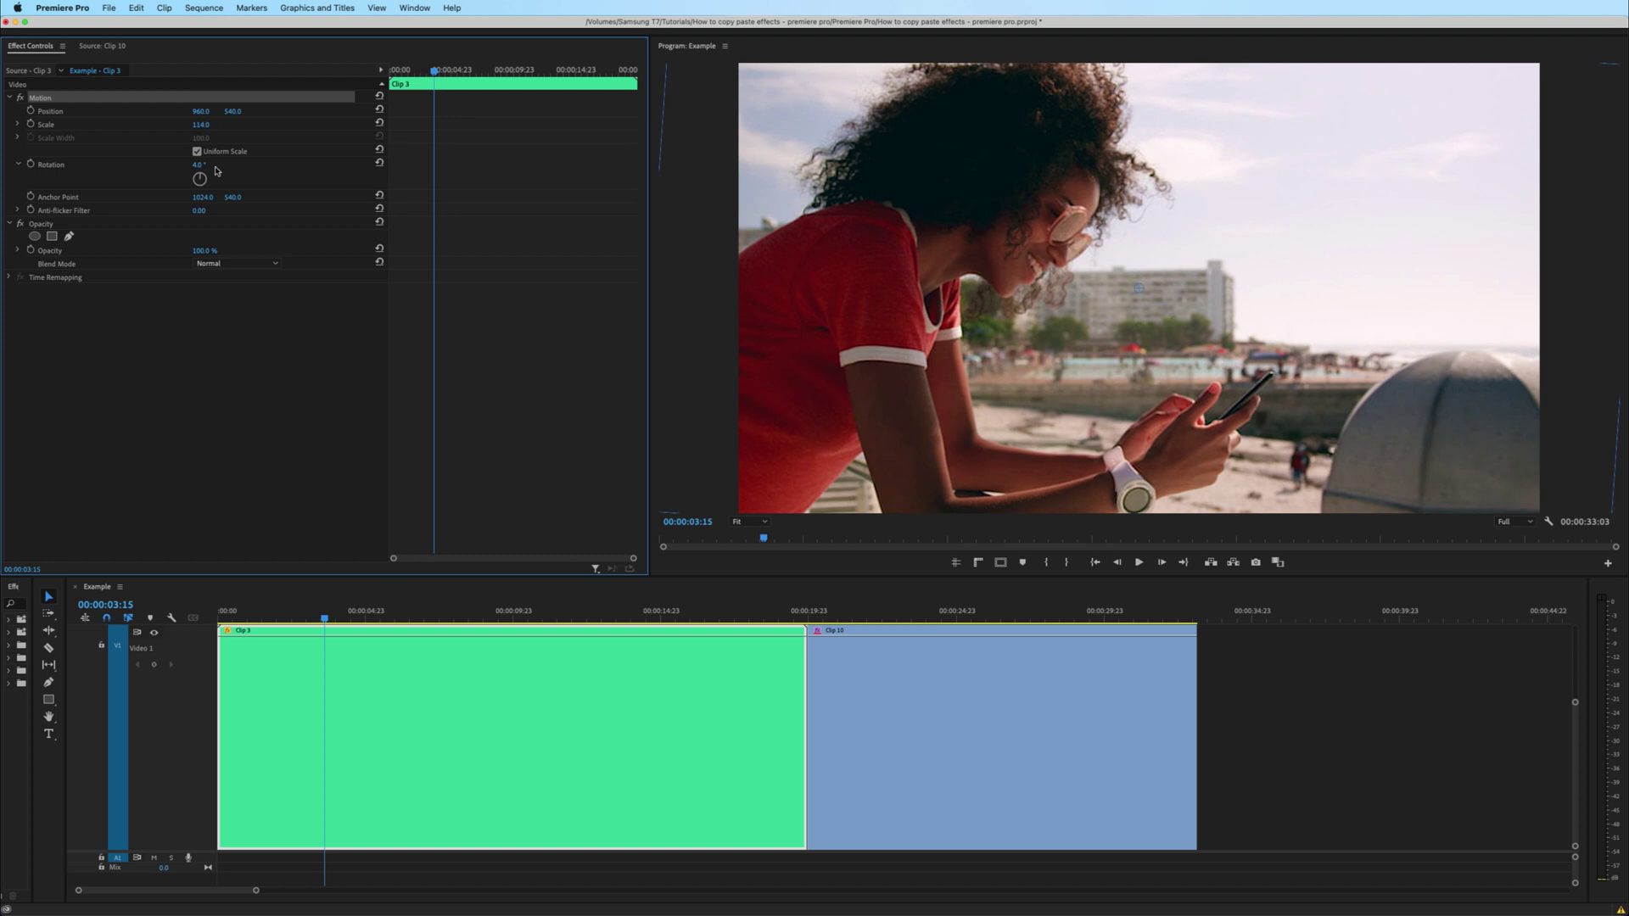
key("space")
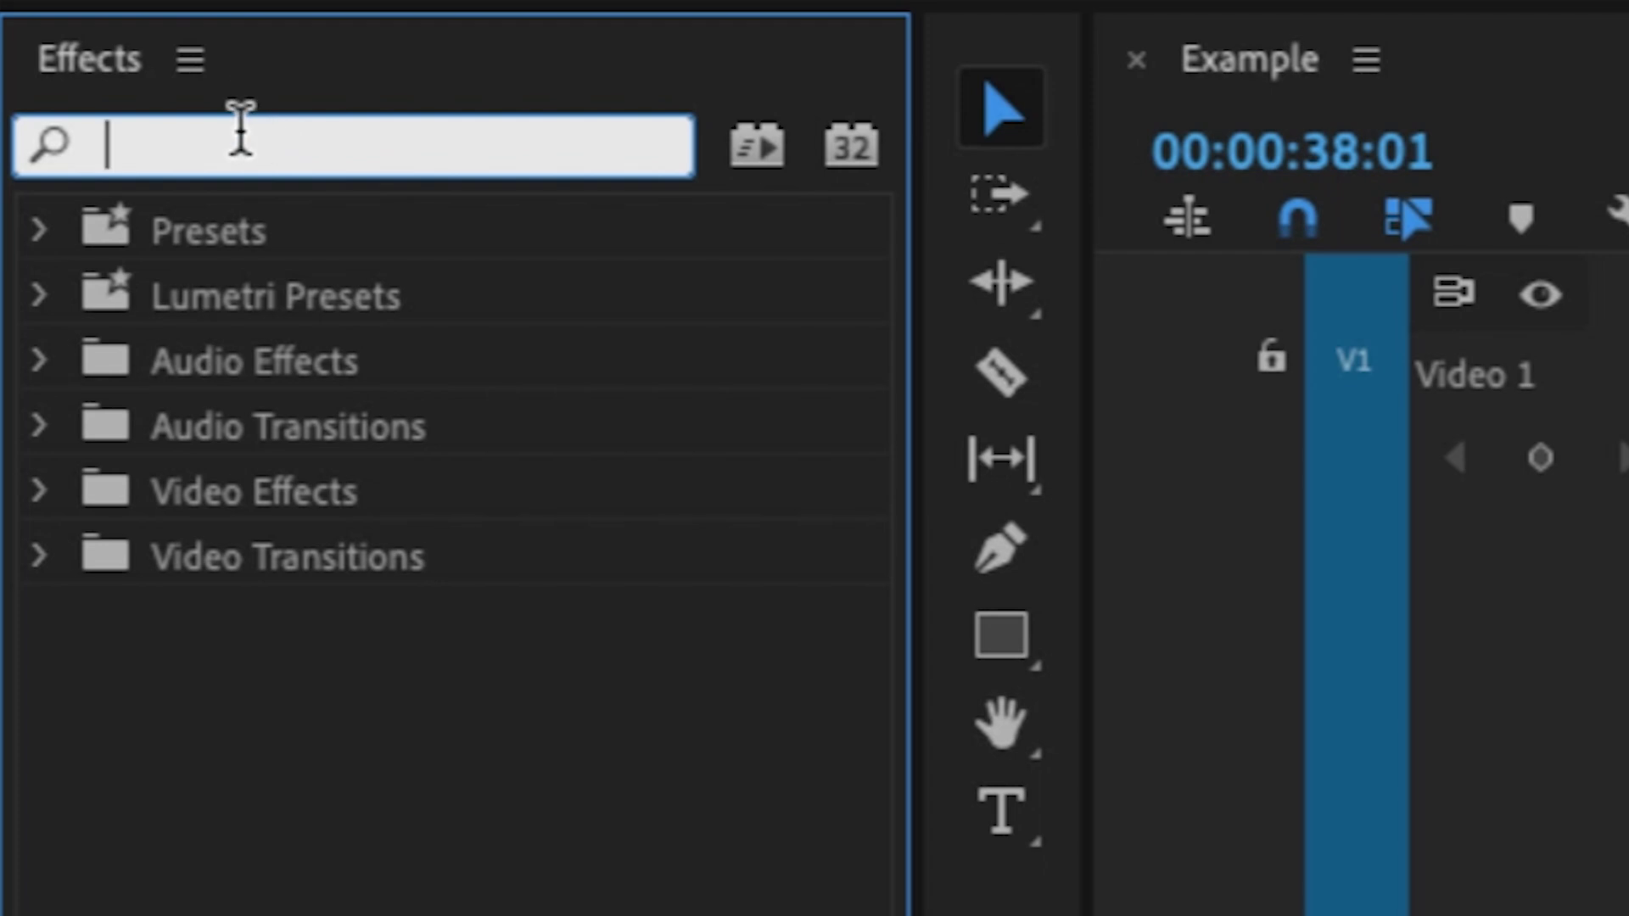
Find the Basic 3D effect and apply it to the pink screenshot clip in the timeline.
type("ba")
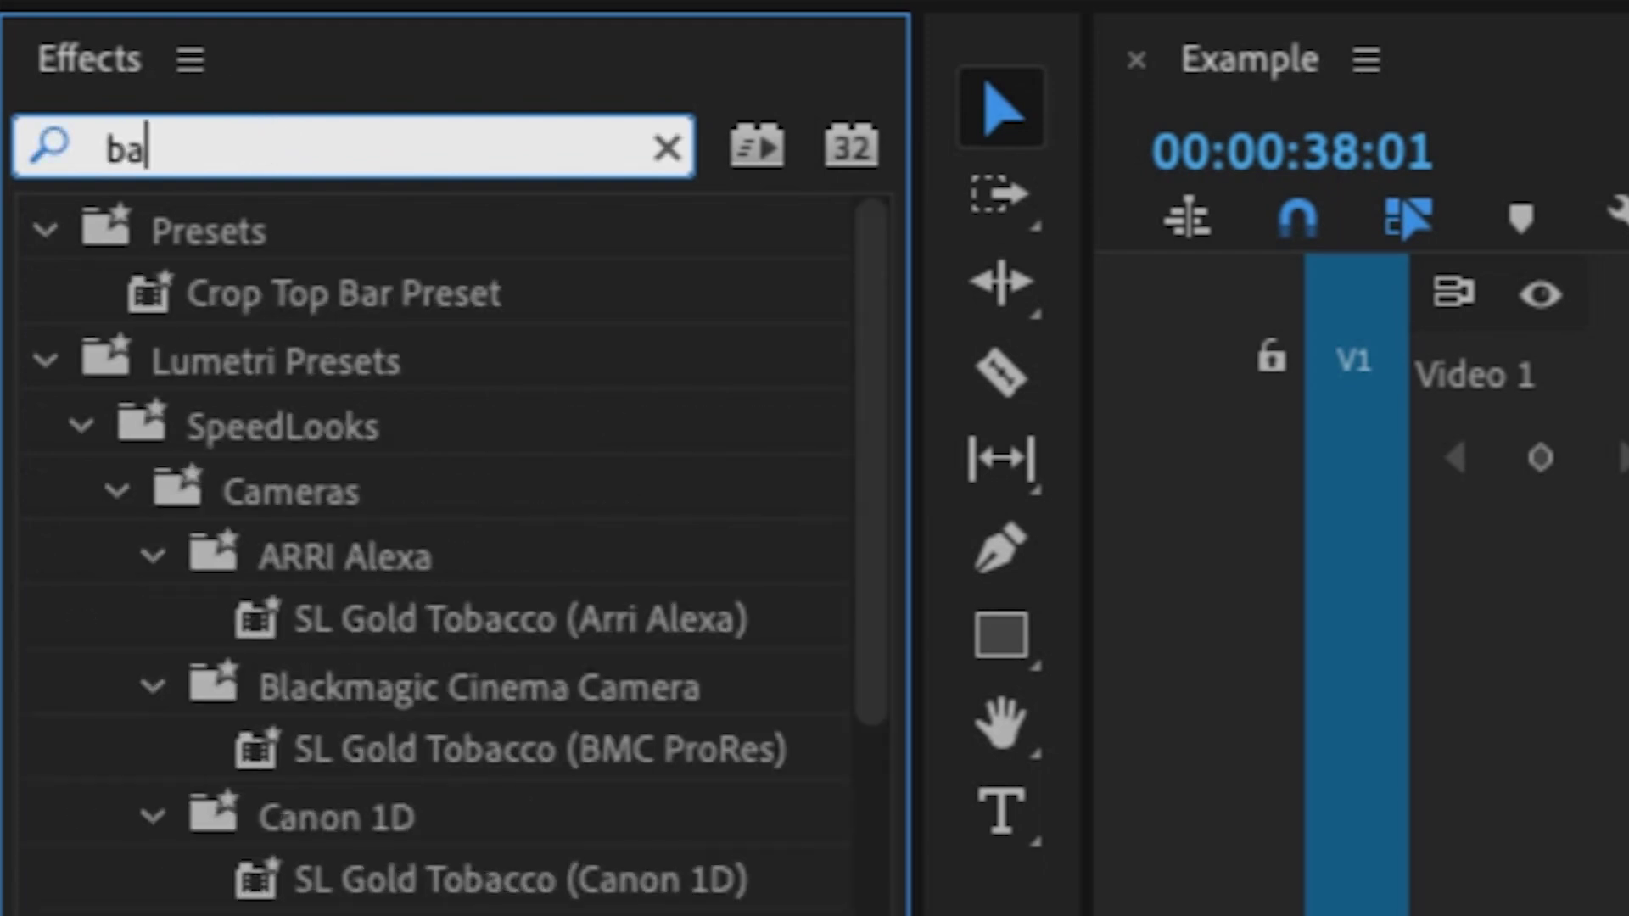
type("sic 3d")
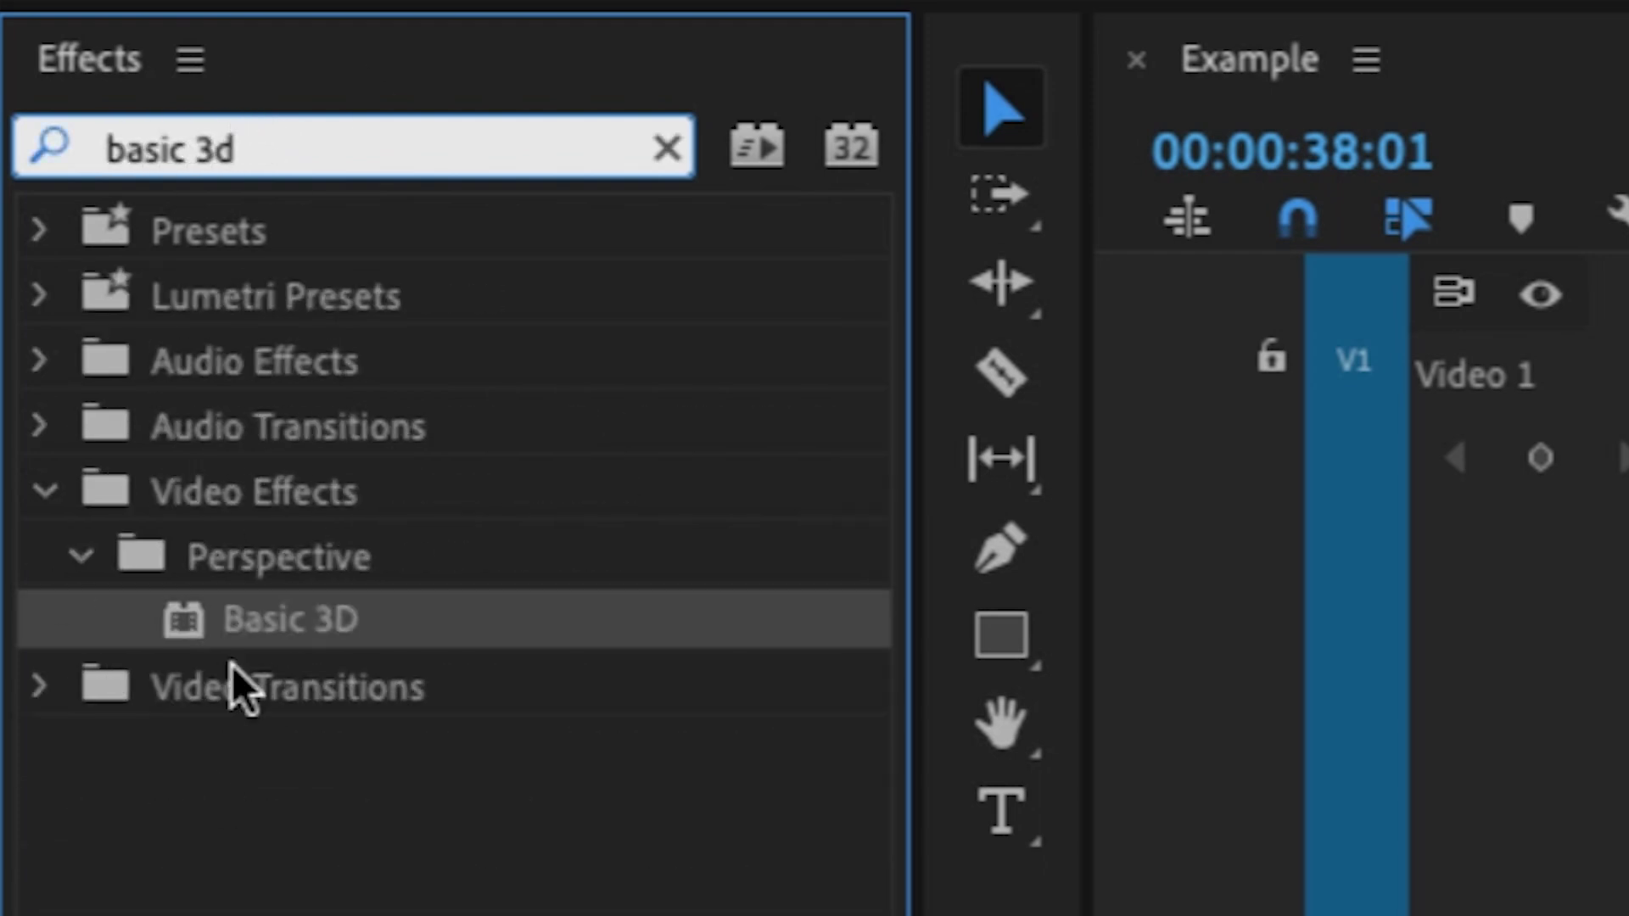
left_click_drag(255, 606, 994, 698)
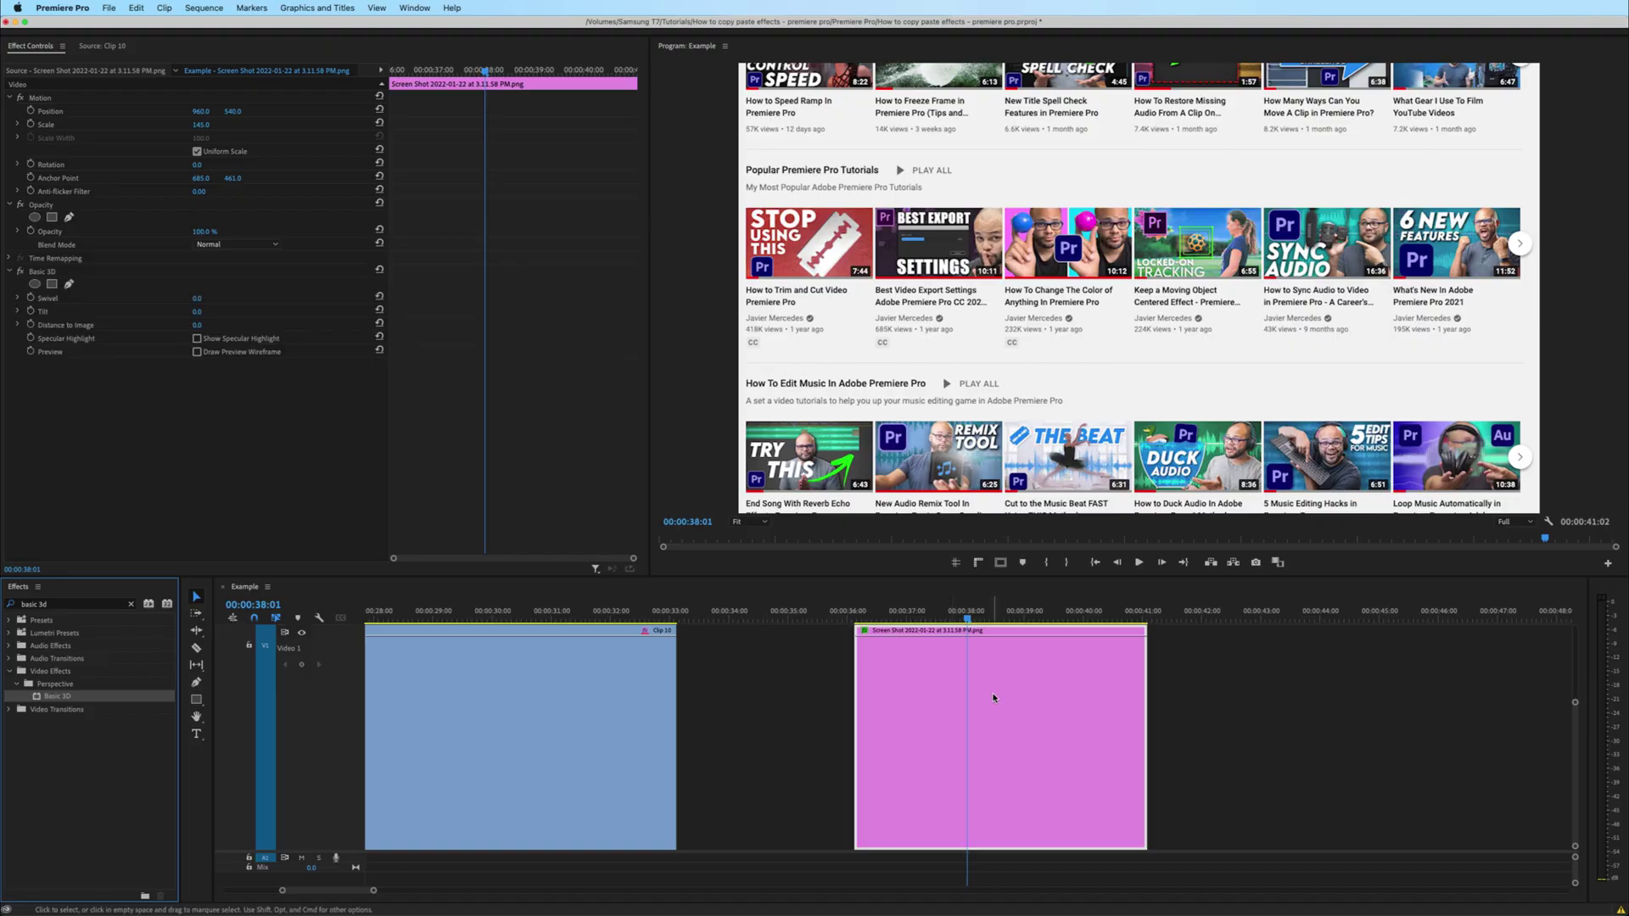
Set the screenshot clip's Basic 3D Swivel to -30° and Tilt to -20°.
left_click(71, 273)
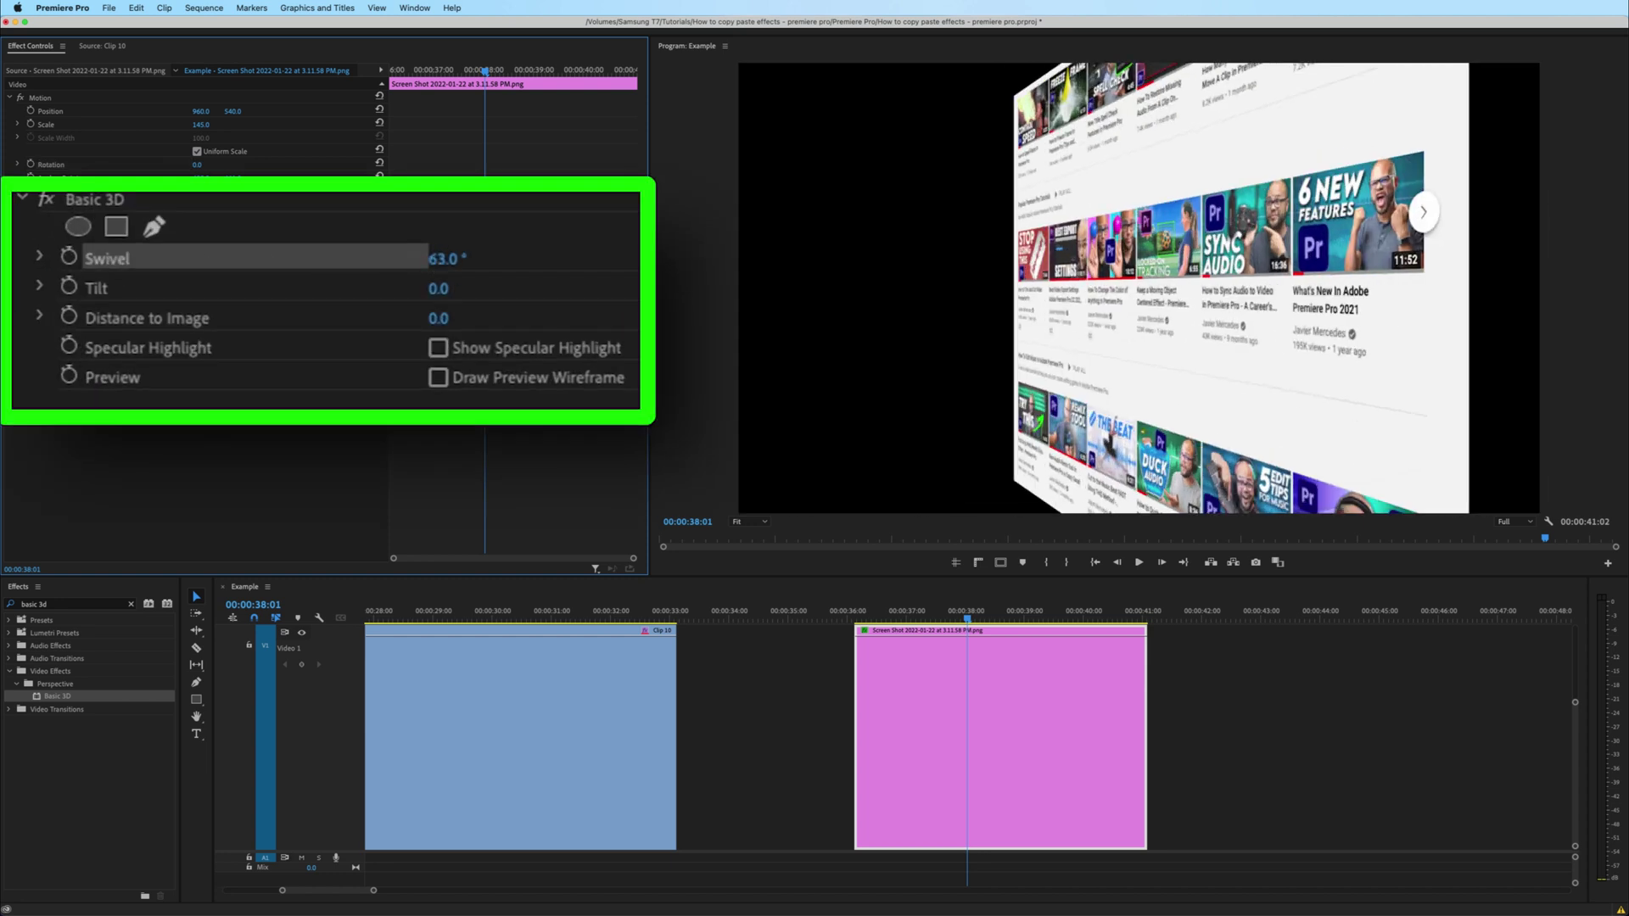
mouse_move(448, 290)
left_mouse_down()
mouse_move(525, 291)
mouse_move(426, 290)
left_mouse_up()
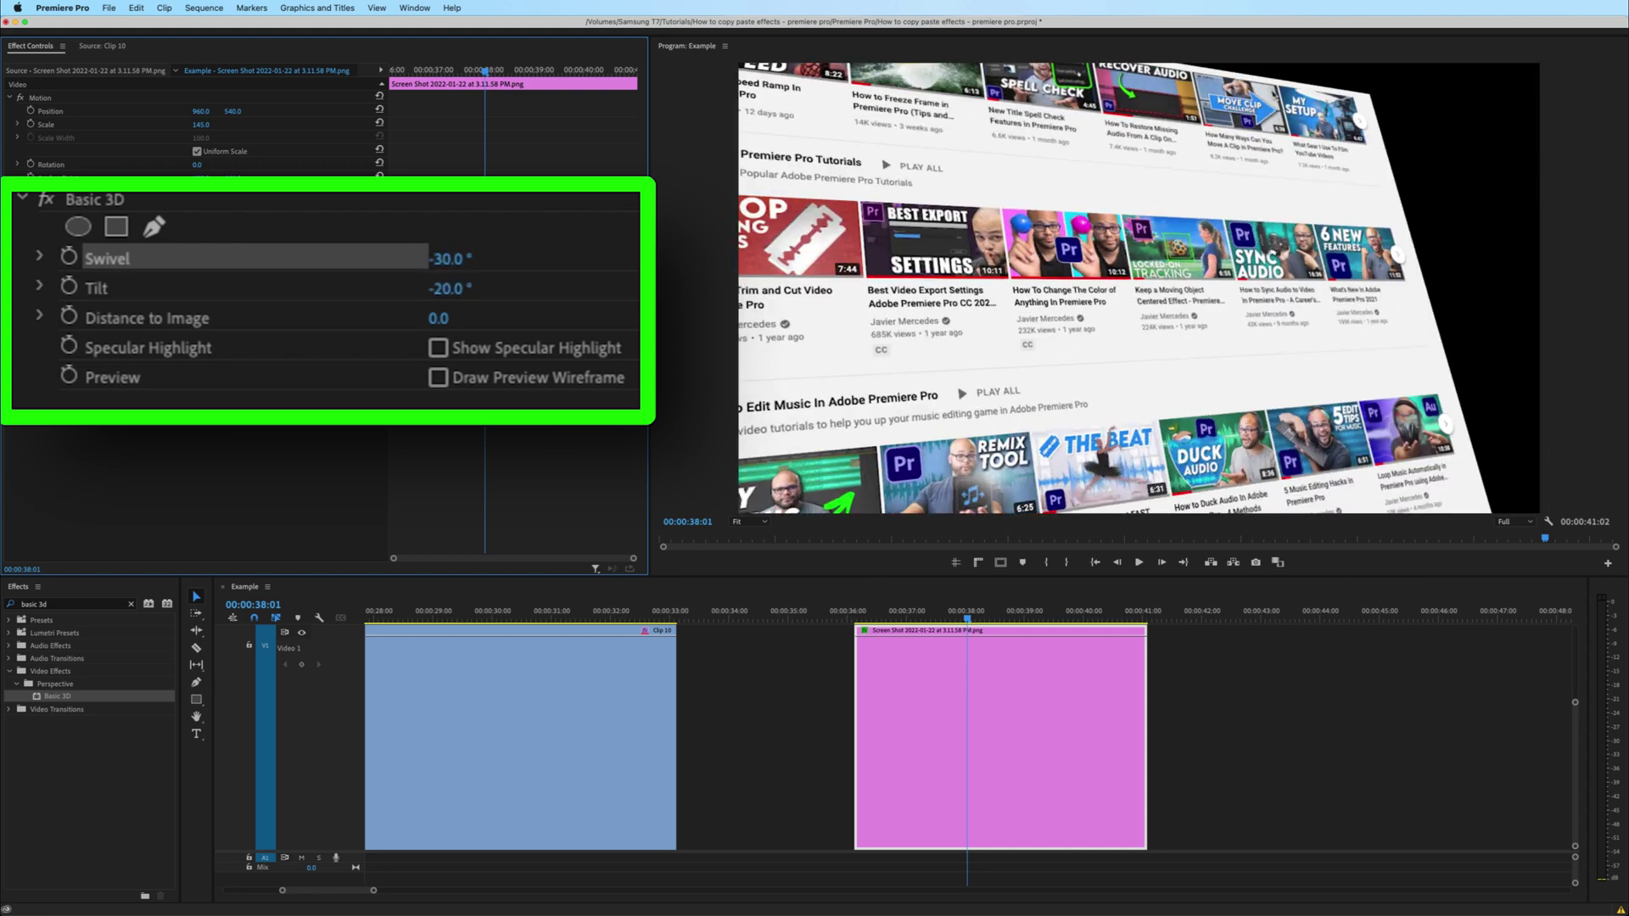